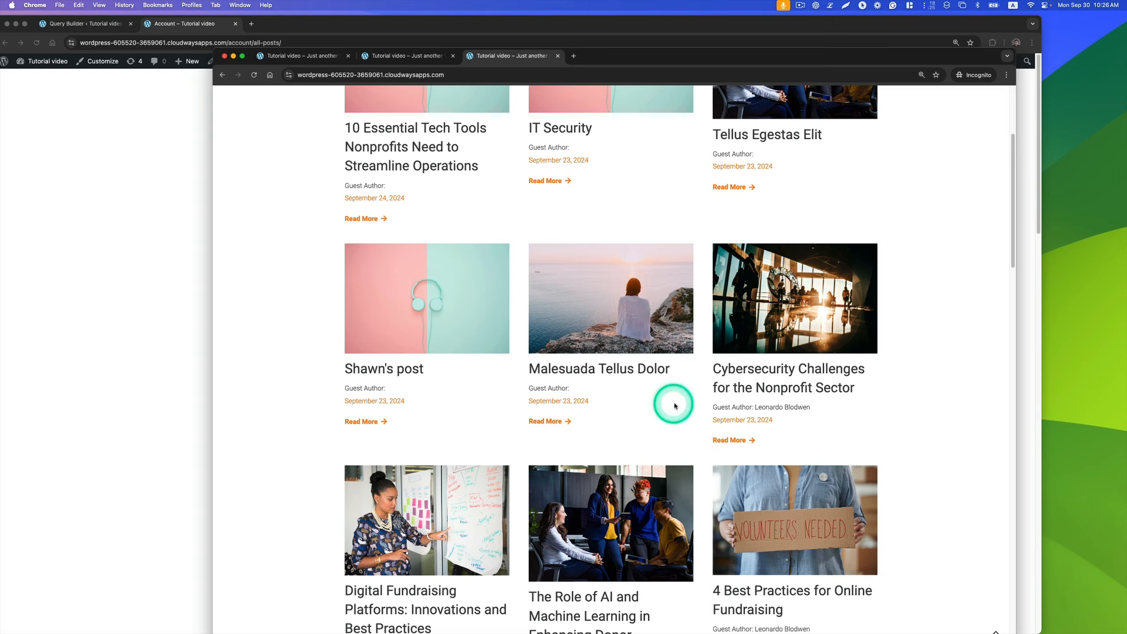
- Compare the published posts and their views counts in the account's All Posts list with the public Publications page
{"action": "left_click", "coordinate": [116, 219]}
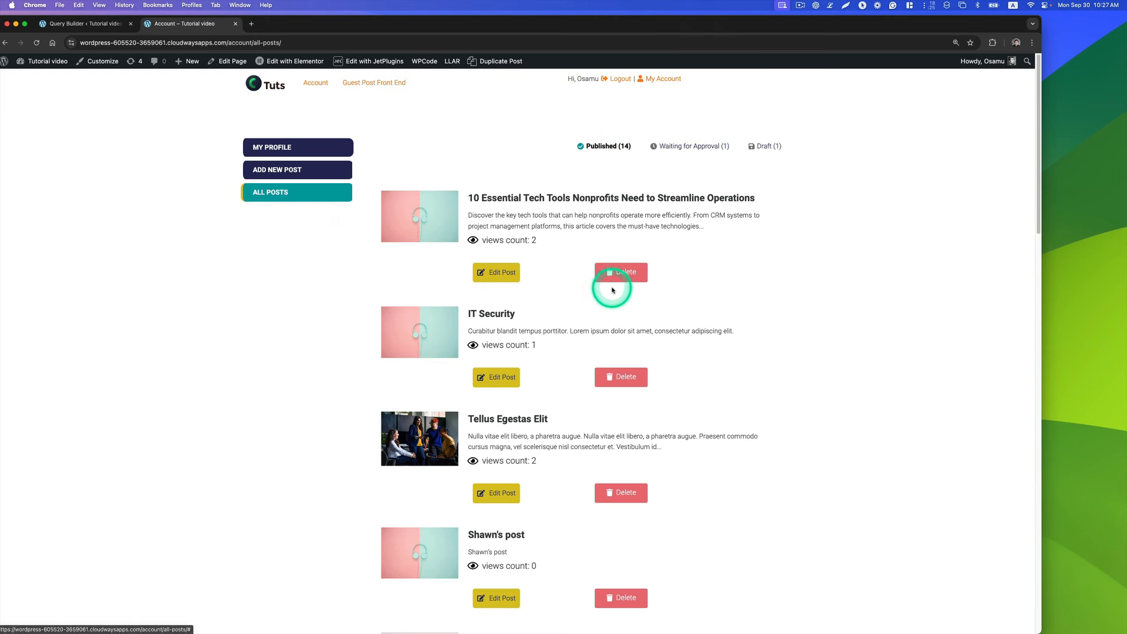
{"action": "key", "text": "ctrl"}
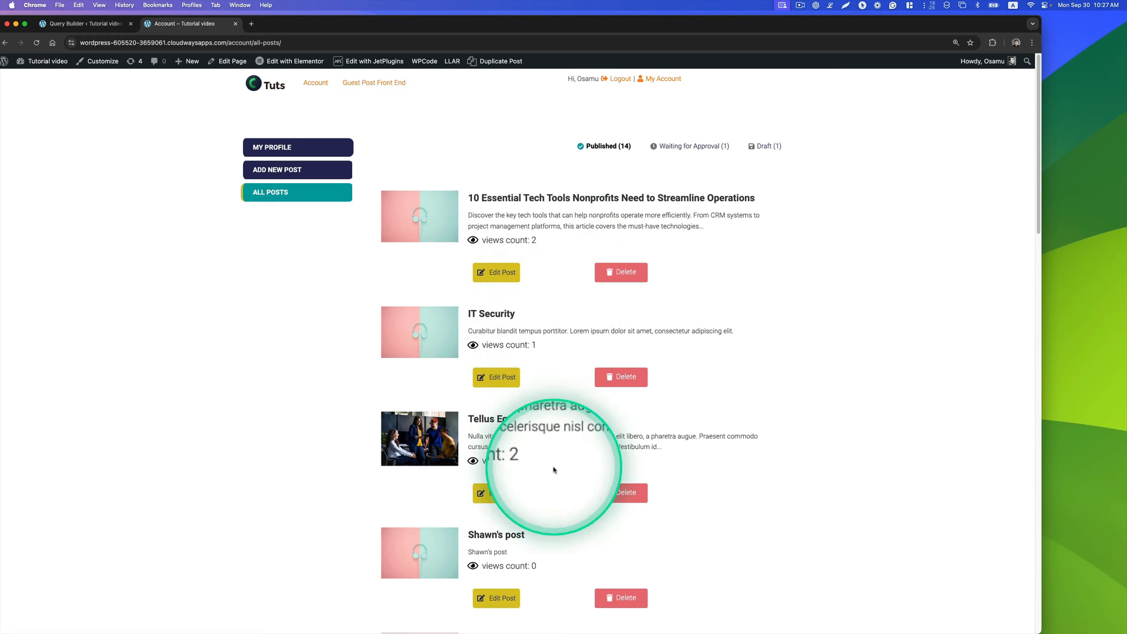
{"action": "key", "text": "ctrl"}
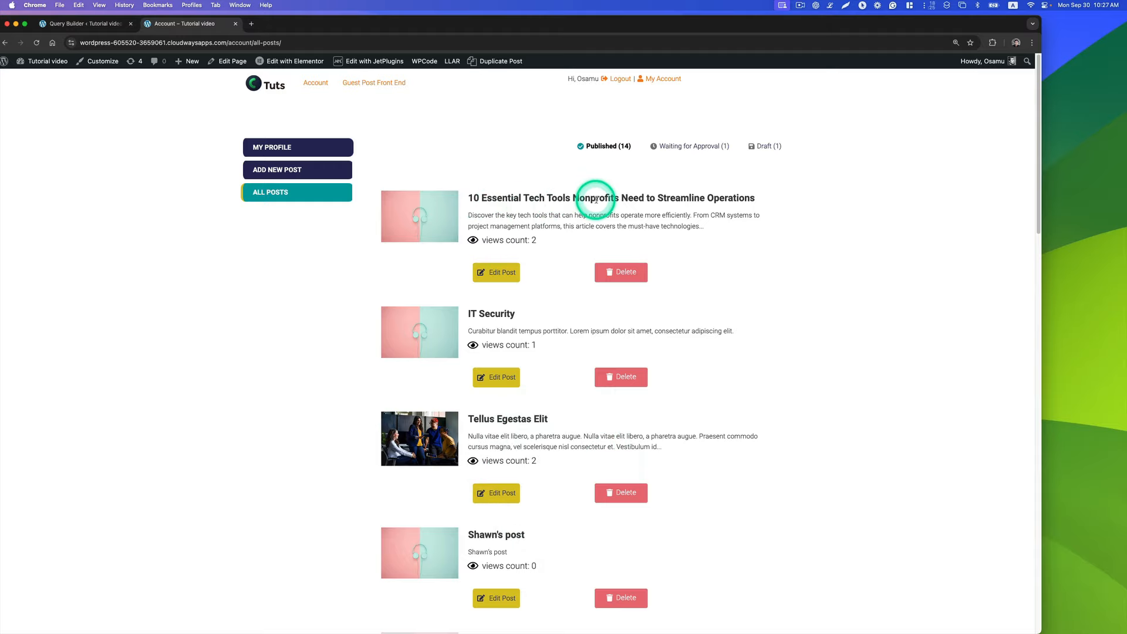
{"action": "key", "text": "ctrl+Up"}
{"action": "left_click", "coordinate": [791, 219]}
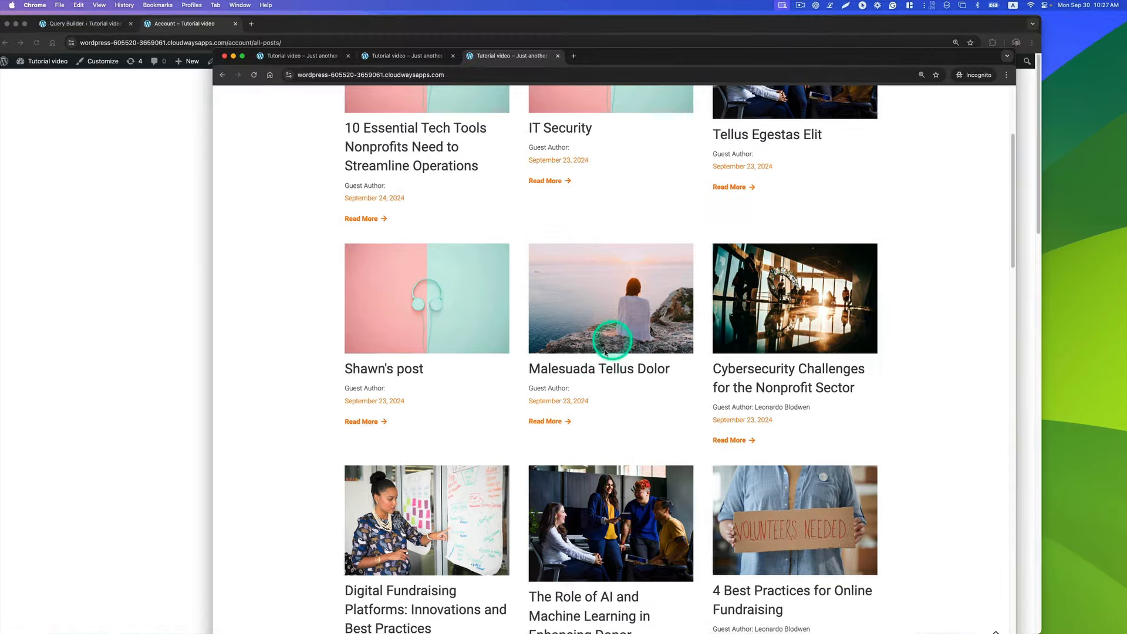
{"action": "scroll", "coordinate": [541, 358], "scroll_direction": "up", "scroll_amount": 5}
{"action": "key", "text": "ctrl"}
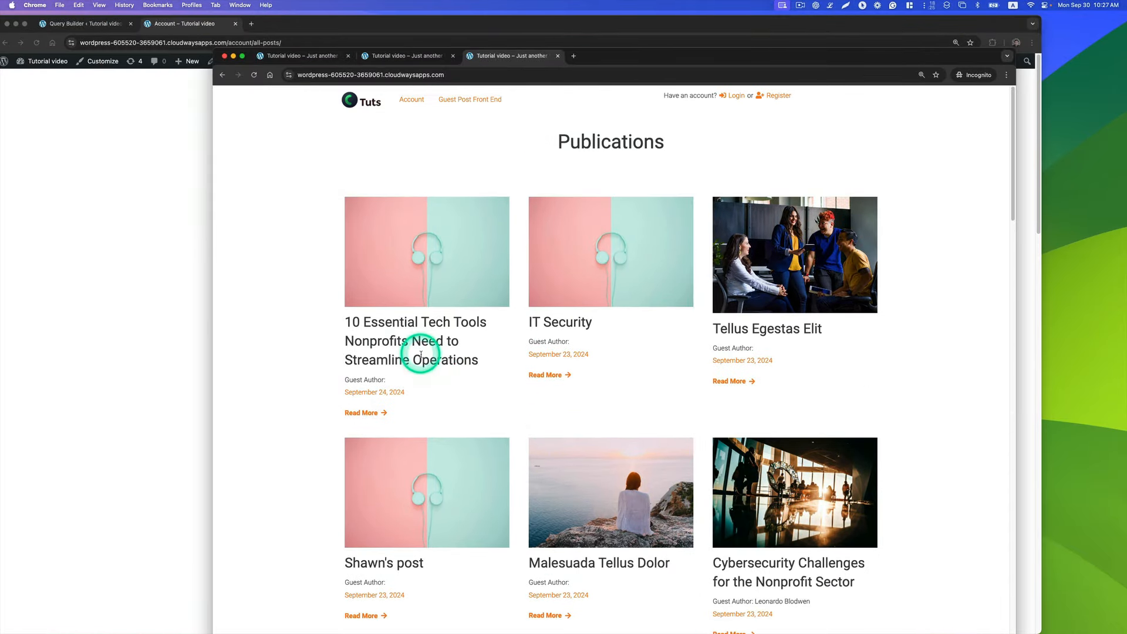
{"action": "left_click", "coordinate": [101, 310]}
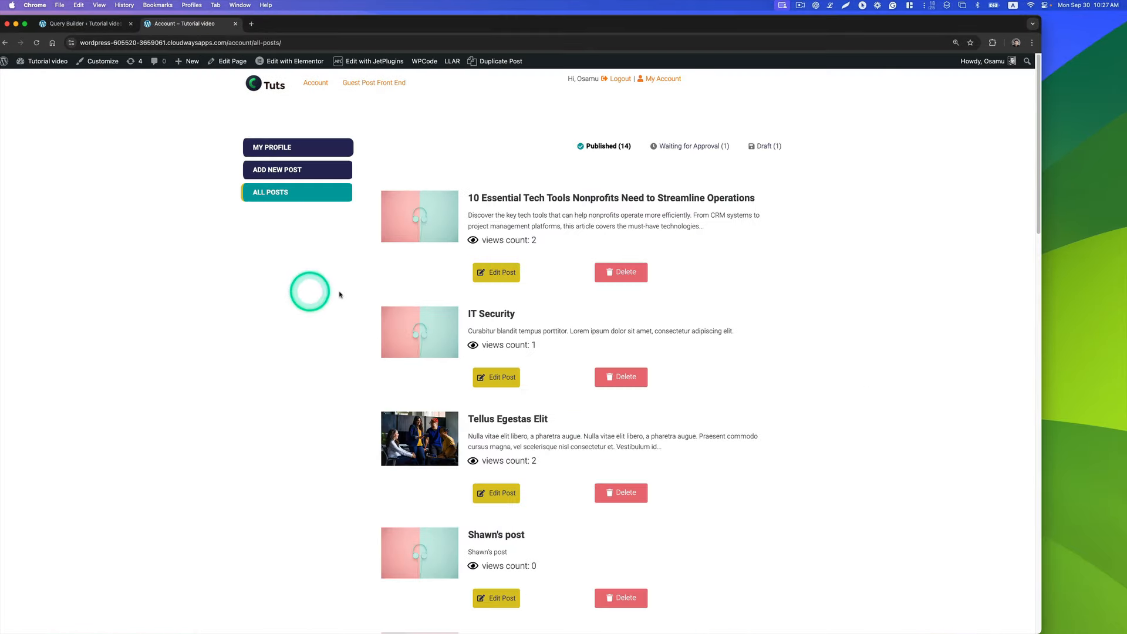
{"action": "key", "text": "ctrl"}
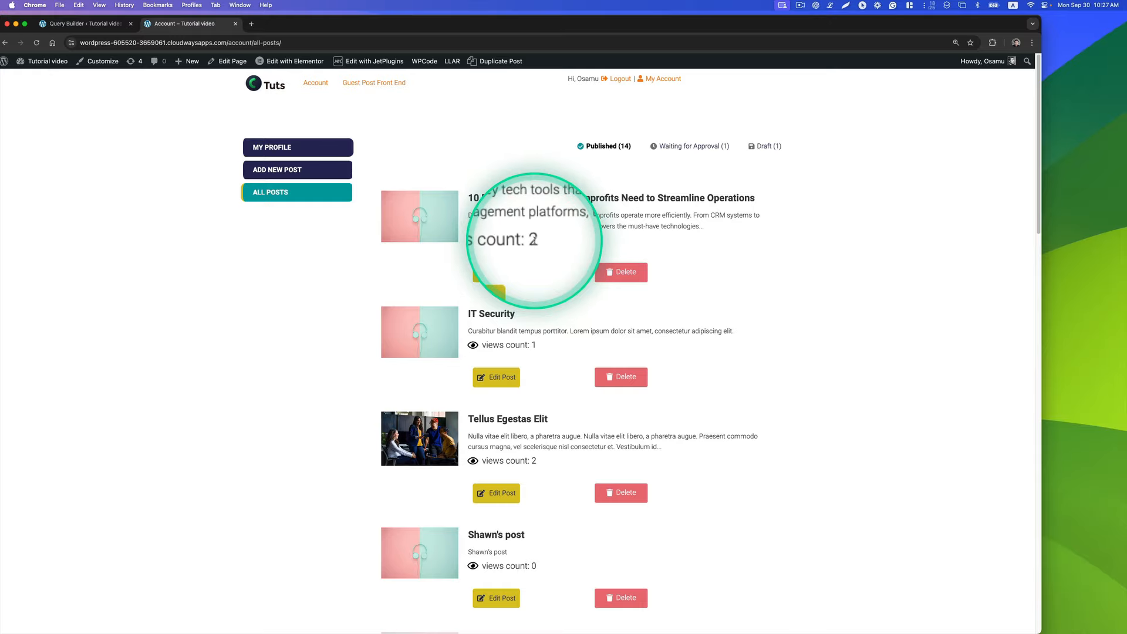
- View "10 Essential Tech Tools Nonprofits Need to Streamline Operations" from the public Publications page, then reload the account's All Posts list to check its views count
{"action": "key", "text": "ctrl+Up"}
{"action": "left_click", "coordinate": [691, 242]}
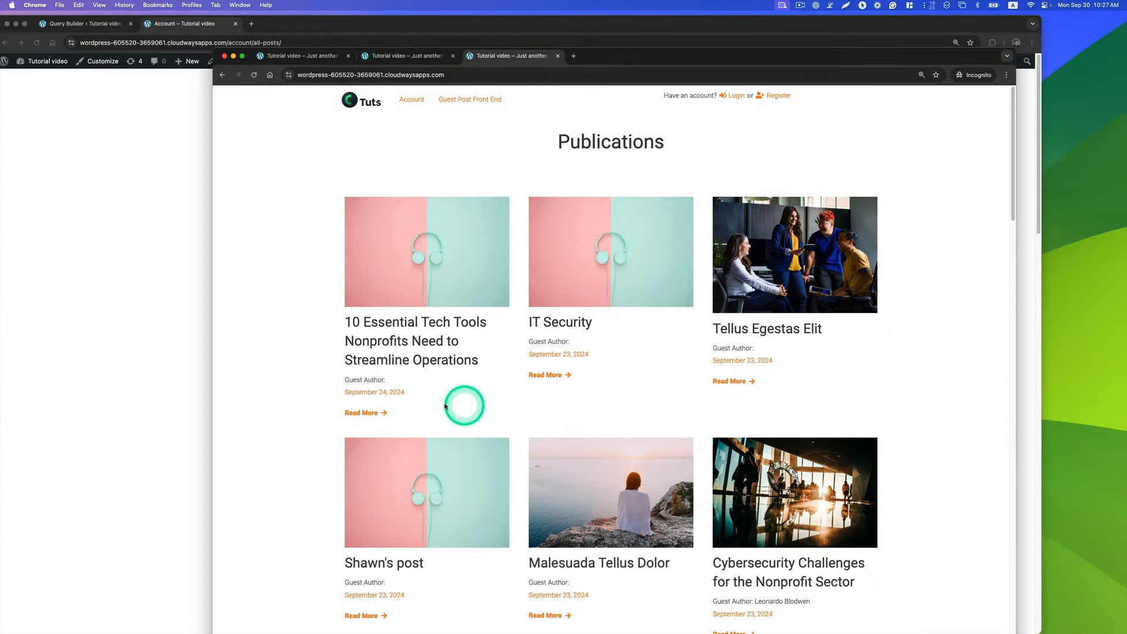
{"action": "left_click", "coordinate": [373, 414]}
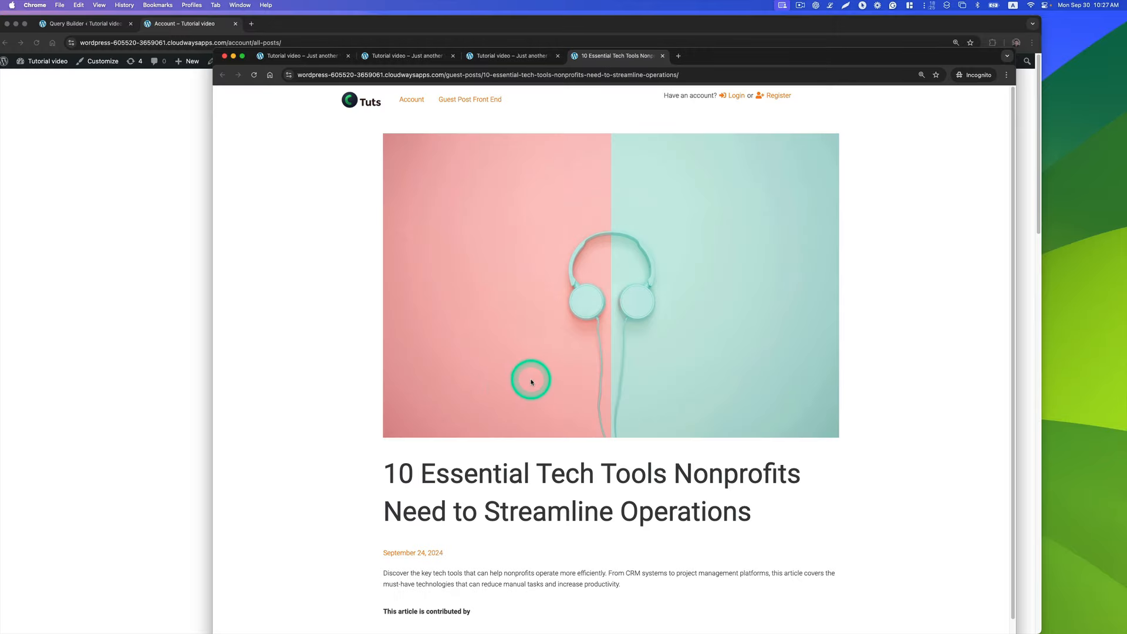
{"action": "scroll", "coordinate": [535, 386], "scroll_direction": "down", "scroll_amount": 1}
{"action": "scroll", "coordinate": [534, 387], "scroll_direction": "up", "scroll_amount": 1}
{"action": "left_click", "coordinate": [154, 339]}
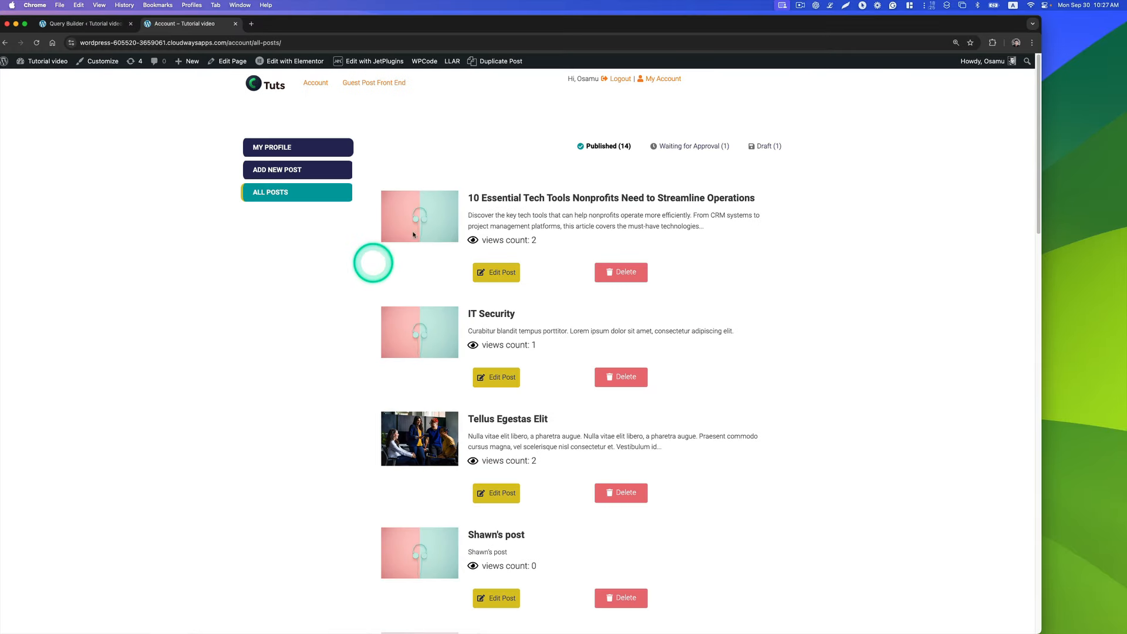
{"action": "left_click", "coordinate": [37, 44]}
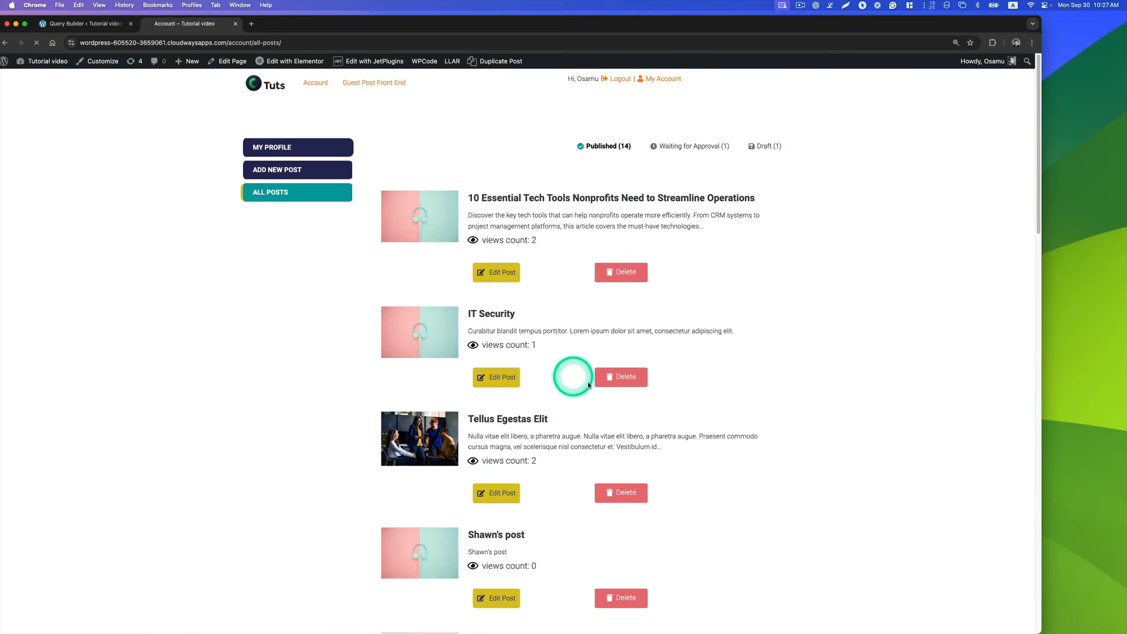
{"action": "key", "text": "ctrl"}
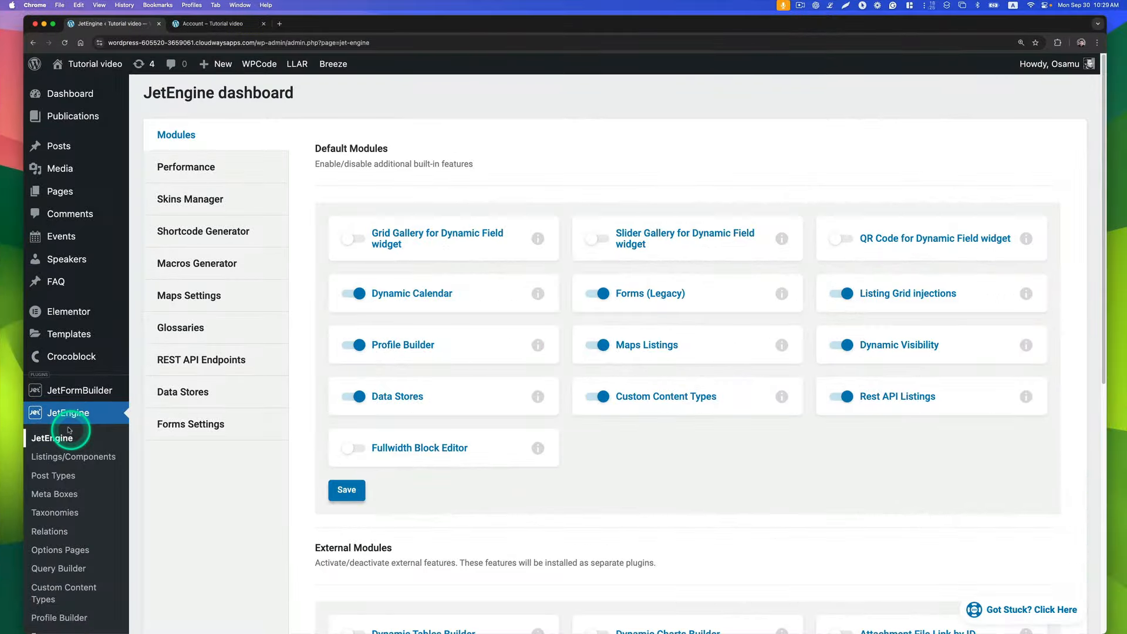
- Open JetEngine's Data Stores settings and expand the Views Count store
{"action": "key", "text": "ctrl"}
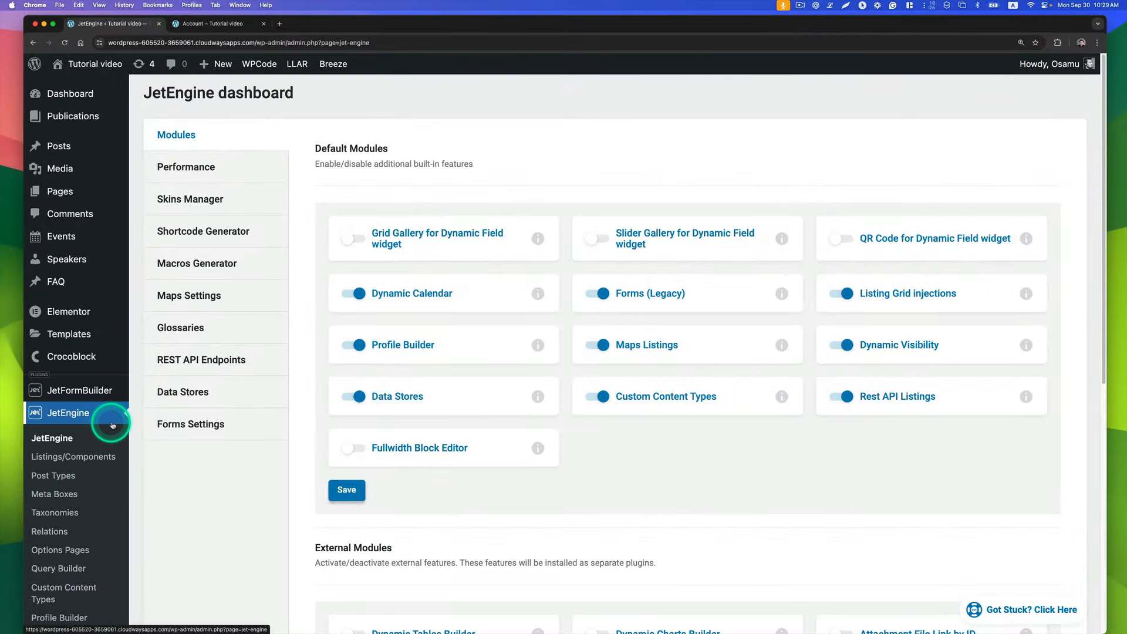
{"action": "key", "text": "ctrl"}
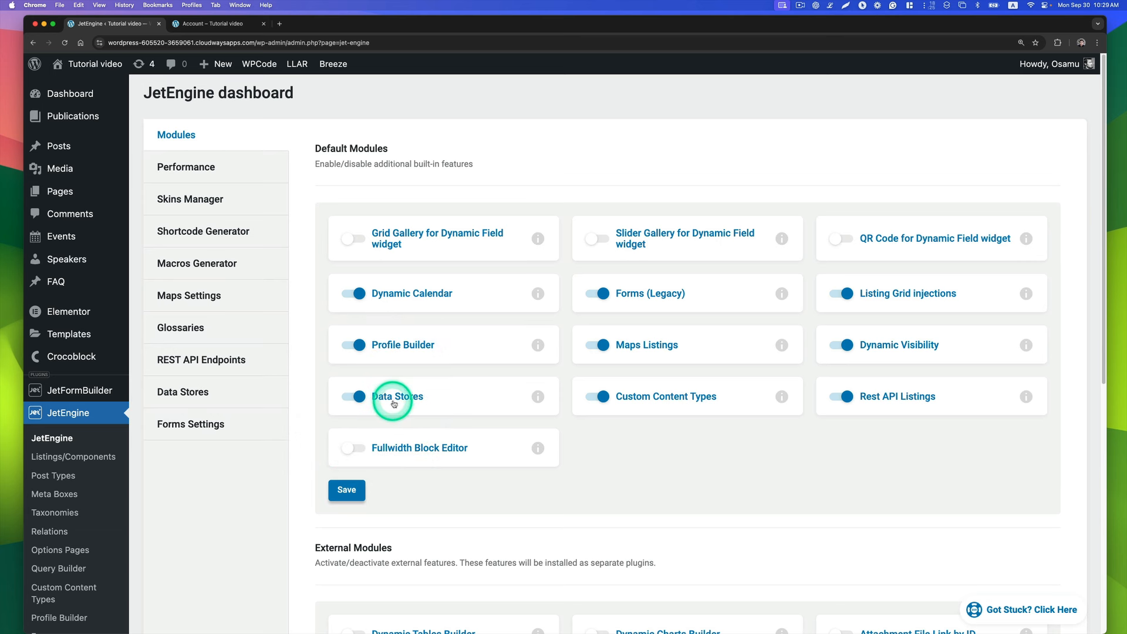
{"action": "key", "text": "ctrl"}
{"action": "left_click", "coordinate": [170, 395]}
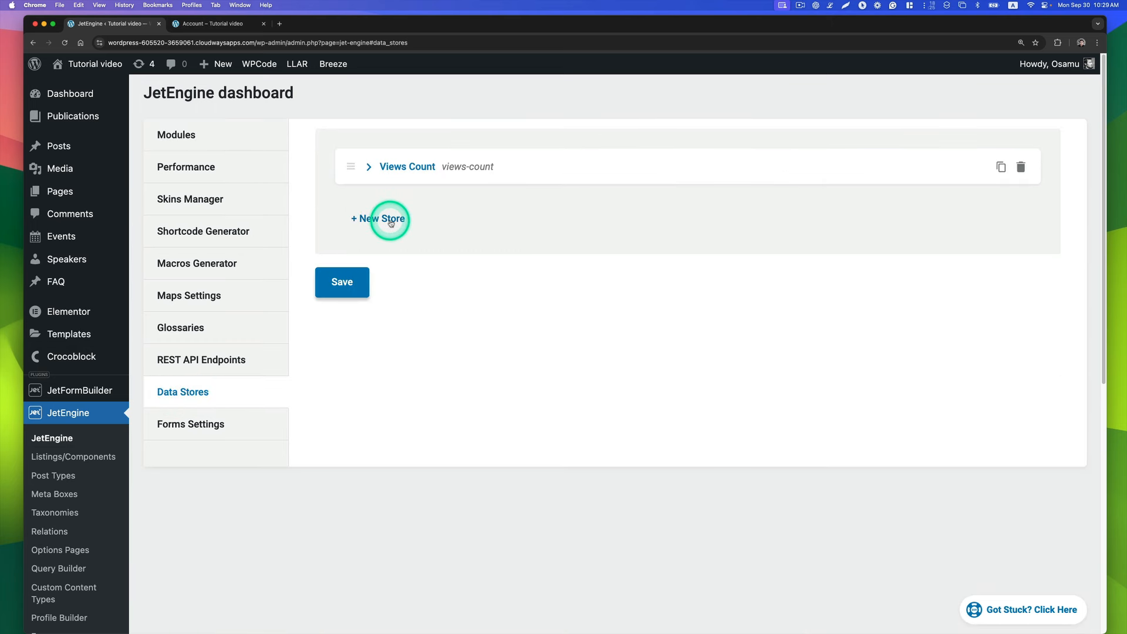
{"action": "left_click", "coordinate": [370, 168]}
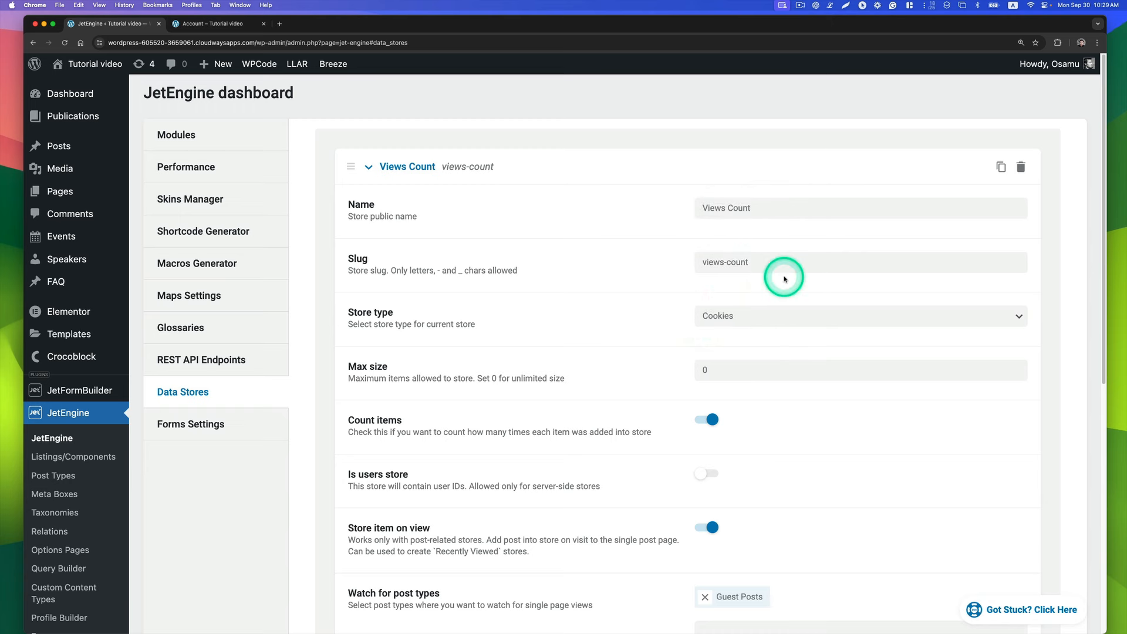
- Review the Views Count store's settings down to the watched post types, keep Cookies as the store type, and save the data stores
{"action": "scroll", "coordinate": [780, 274], "scroll_direction": "down", "scroll_amount": 1}
{"action": "left_click", "coordinate": [746, 293]}
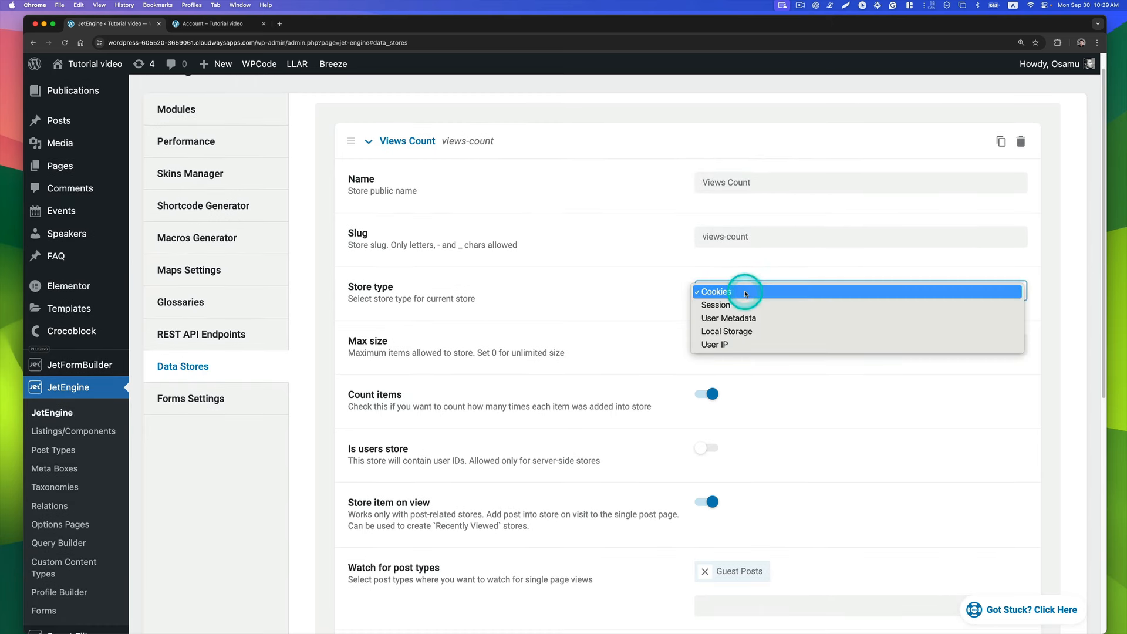
{"action": "left_click", "coordinate": [736, 291]}
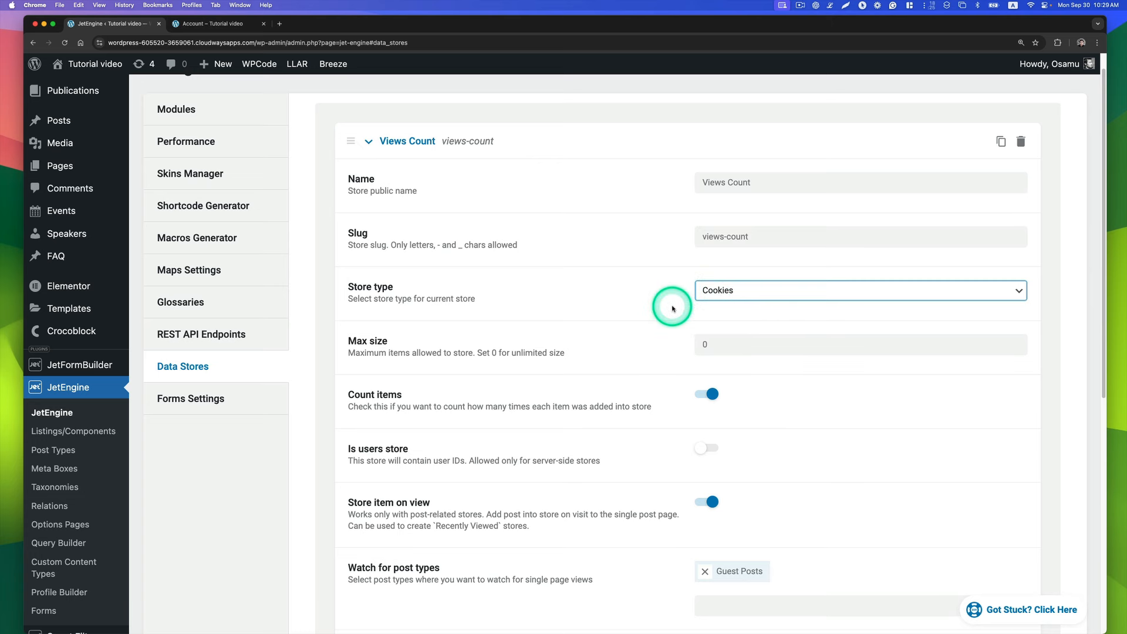
{"action": "scroll", "coordinate": [672, 308], "scroll_direction": "down", "scroll_amount": 4}
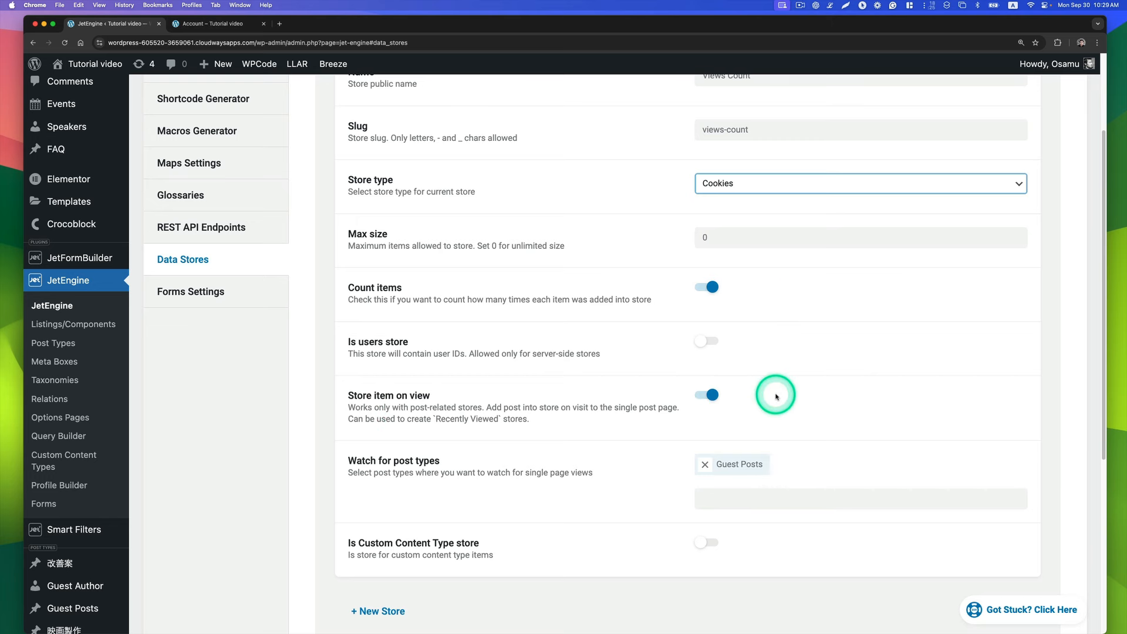
{"action": "scroll", "coordinate": [777, 396], "scroll_direction": "down", "scroll_amount": 1}
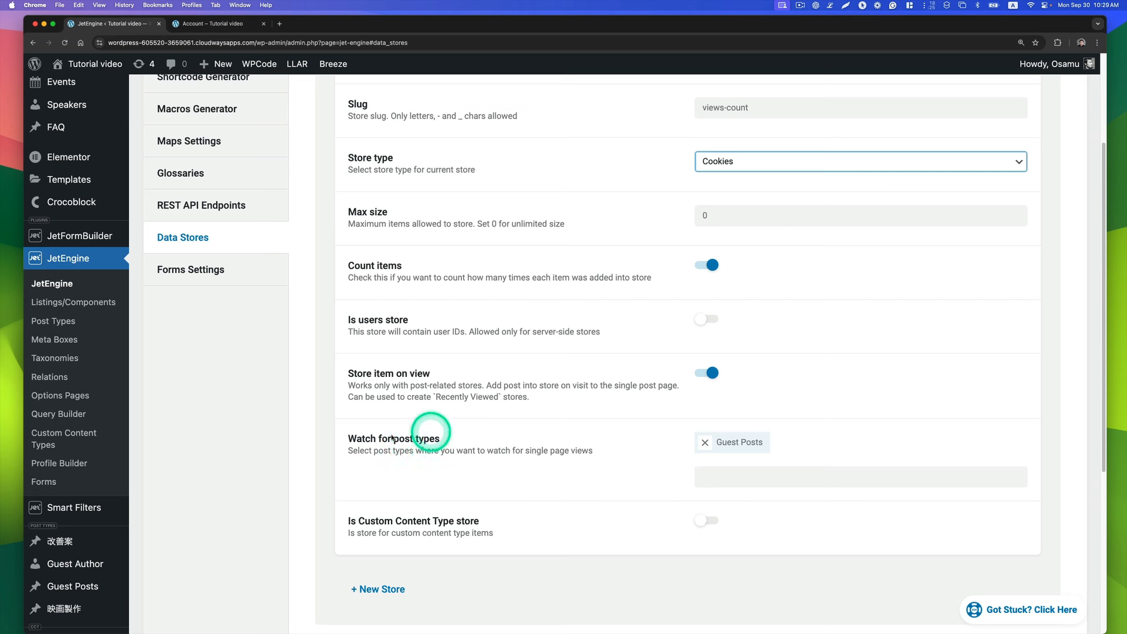
{"action": "scroll", "coordinate": [228, 449], "scroll_direction": "down", "scroll_amount": 1}
{"action": "mouse_move", "coordinate": [89, 571]}
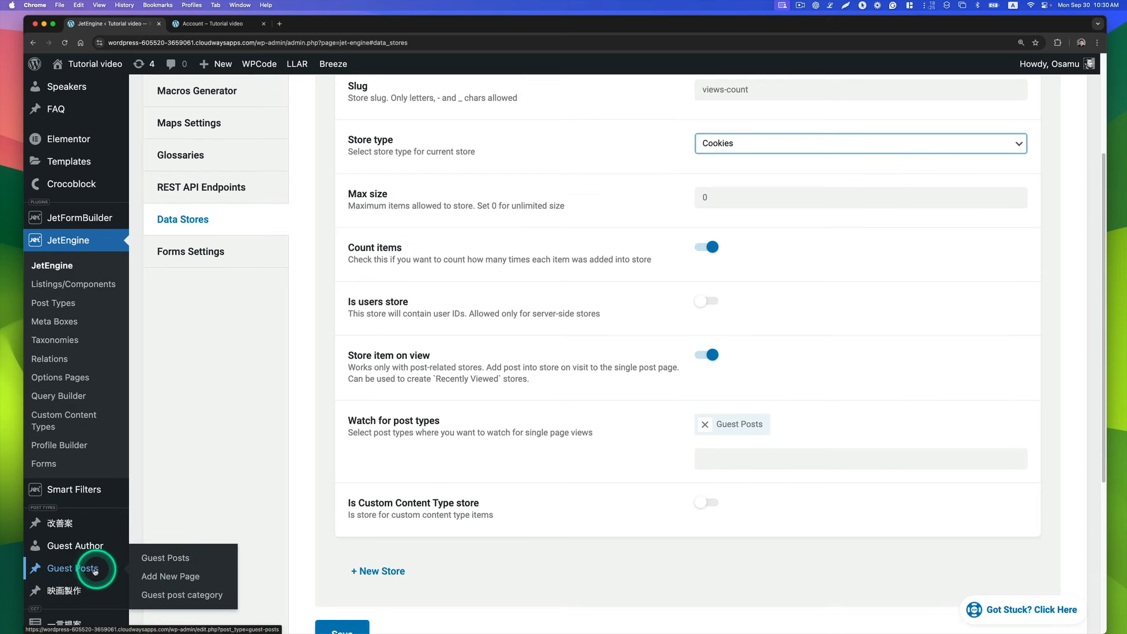
{"action": "scroll", "coordinate": [562, 494], "scroll_direction": "down", "scroll_amount": 1}
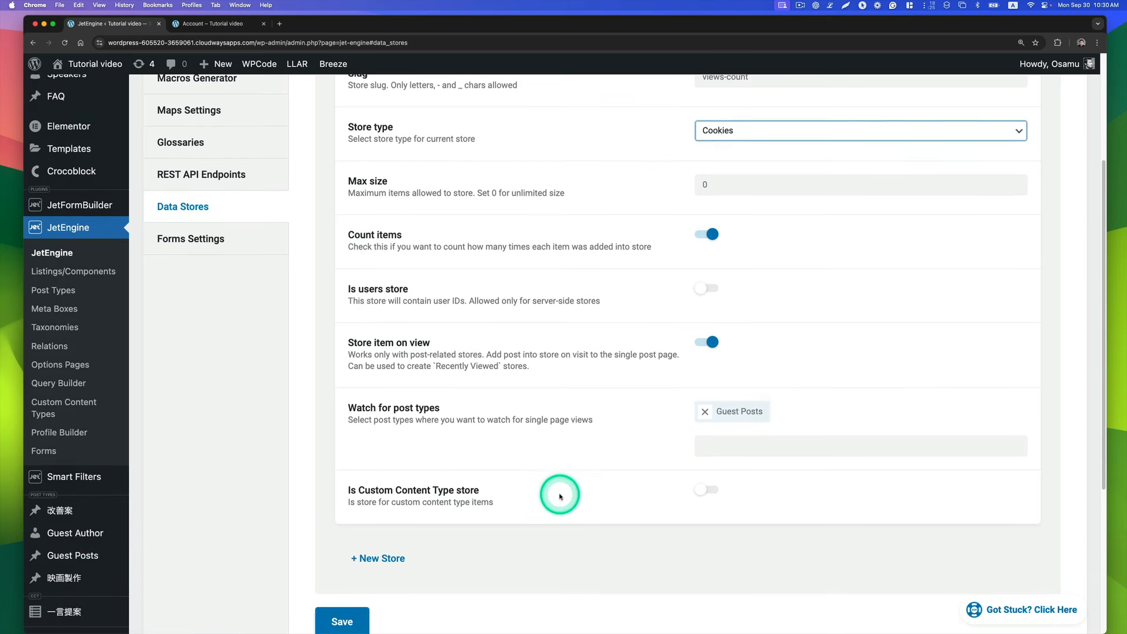
{"action": "left_click", "coordinate": [346, 614]}
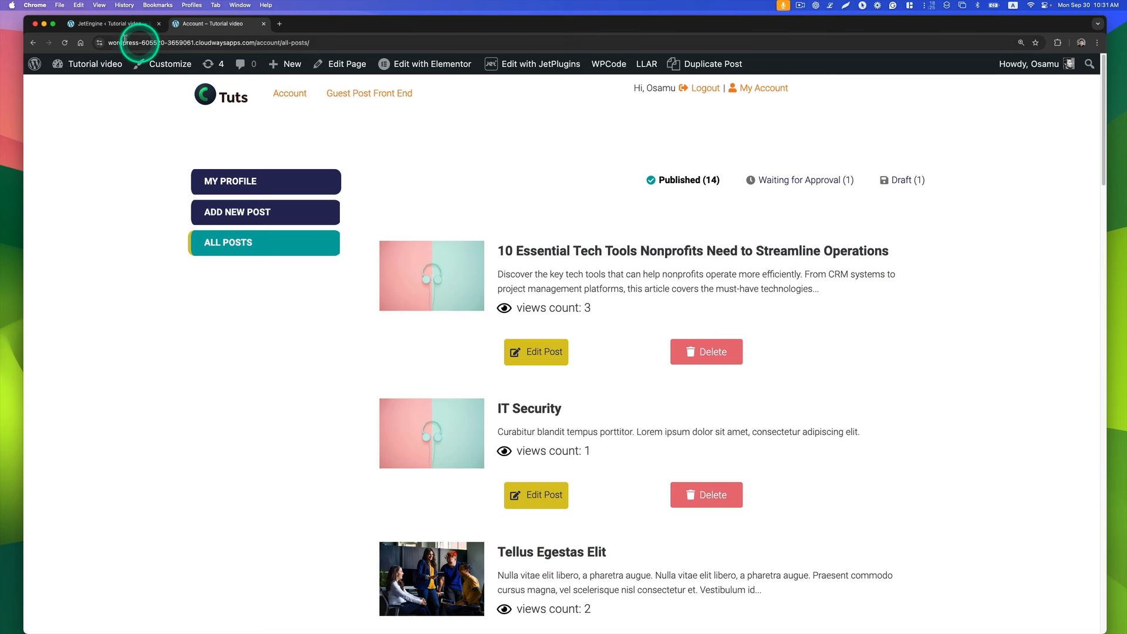
- Open the "Guest Posts Item (Account)" listing item for editing with Elementor in a new browser tab
{"action": "left_click", "coordinate": [109, 24]}
{"action": "scroll", "coordinate": [106, 423], "scroll_direction": "down", "scroll_amount": 2}
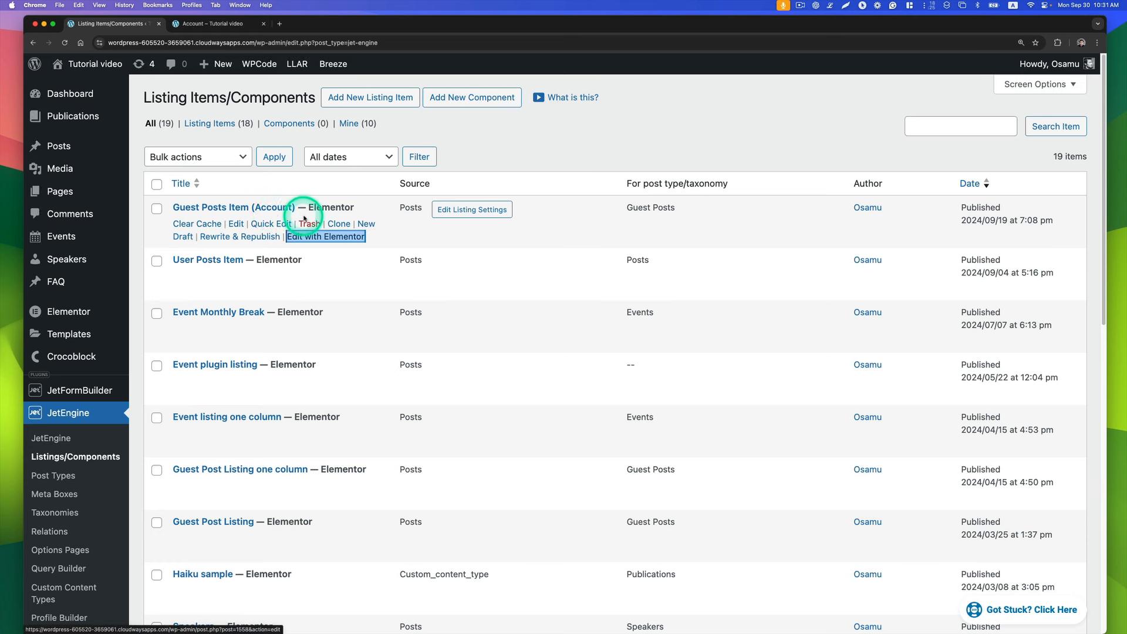
{"action": "right_click", "coordinate": [317, 236]}
{"action": "left_click", "coordinate": [331, 243]}
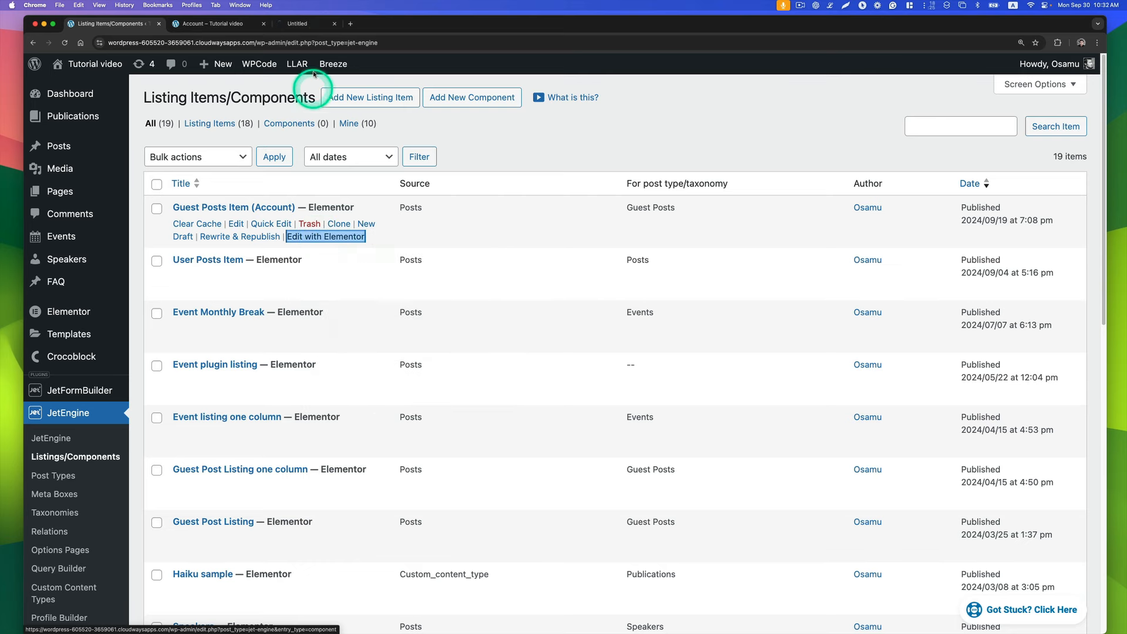
{"action": "left_click", "coordinate": [321, 26]}
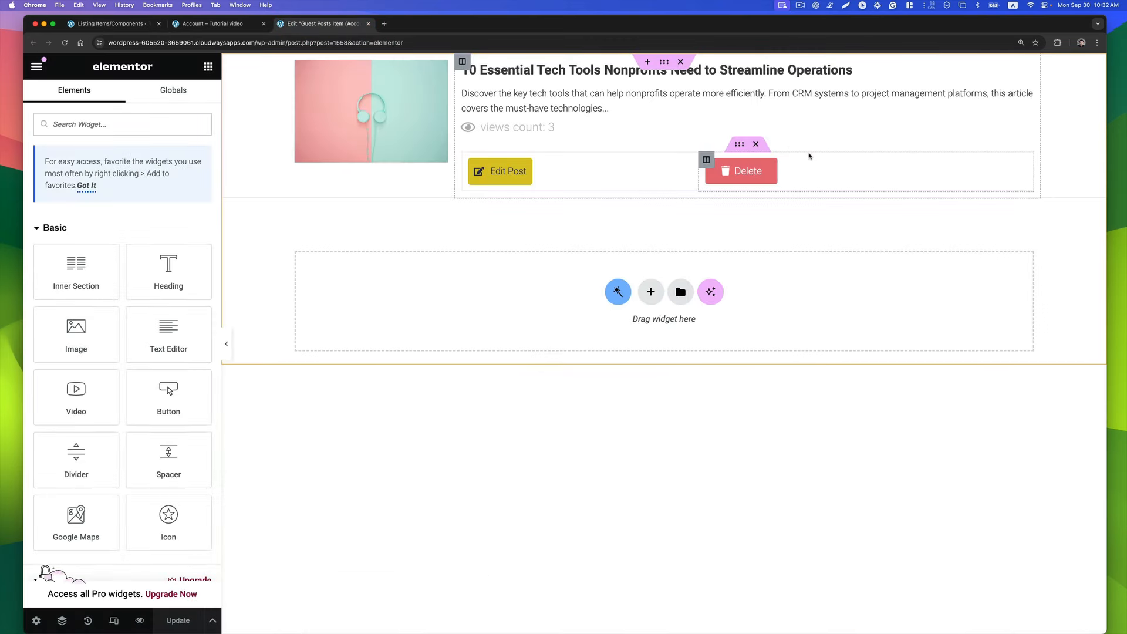
- Select the views count Icon Box widget beneath the post excerpt for editing
{"action": "left_click", "coordinate": [809, 160]}
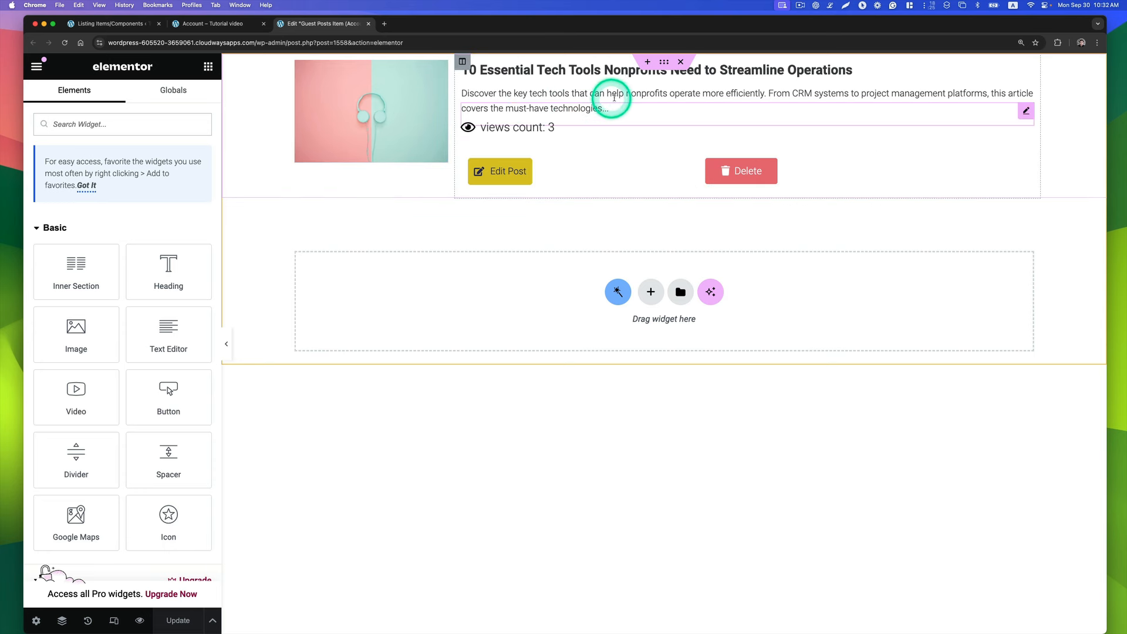
{"action": "left_click", "coordinate": [553, 128]}
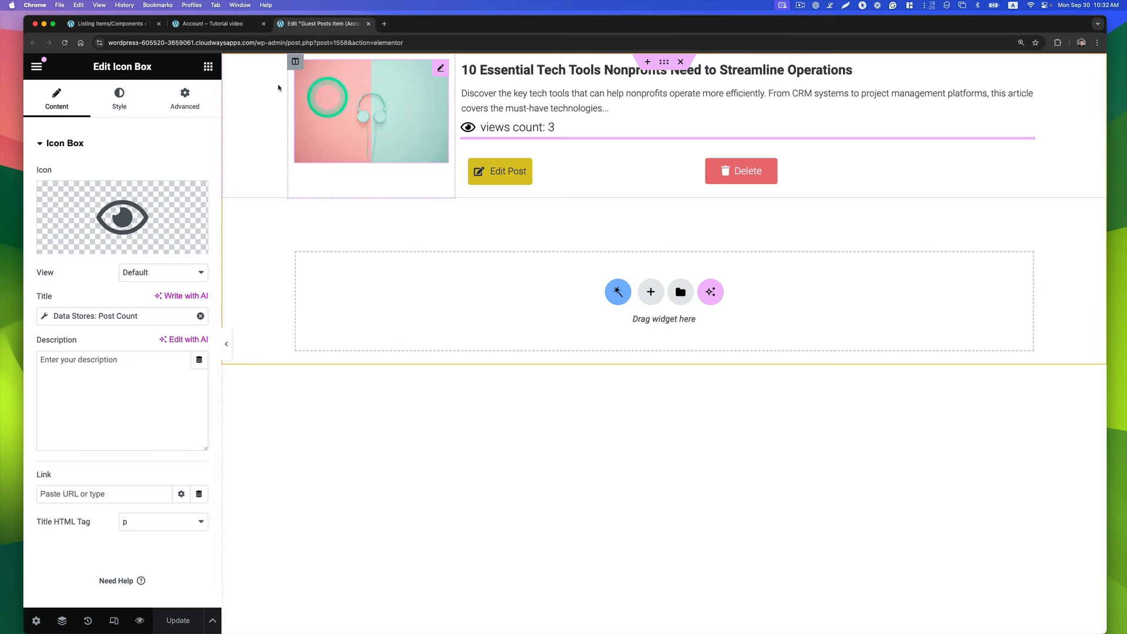
{"action": "left_click", "coordinate": [208, 66]}
{"action": "left_click_drag", "start_coordinate": [168, 283], "coordinate": [515, 129]}
{"action": "left_click", "coordinate": [515, 129]}
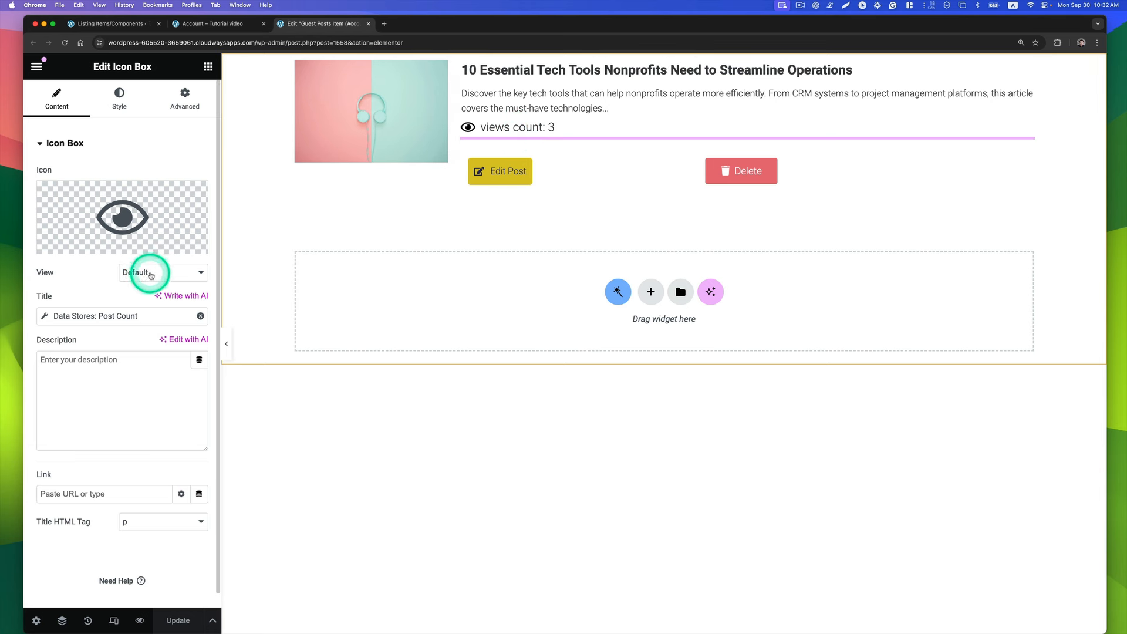
- Replace the Icon Box title's dynamic tag with Data Stores: Post Count, using the Views Count store
{"action": "left_click", "coordinate": [188, 316]}
{"action": "left_click", "coordinate": [200, 316]}
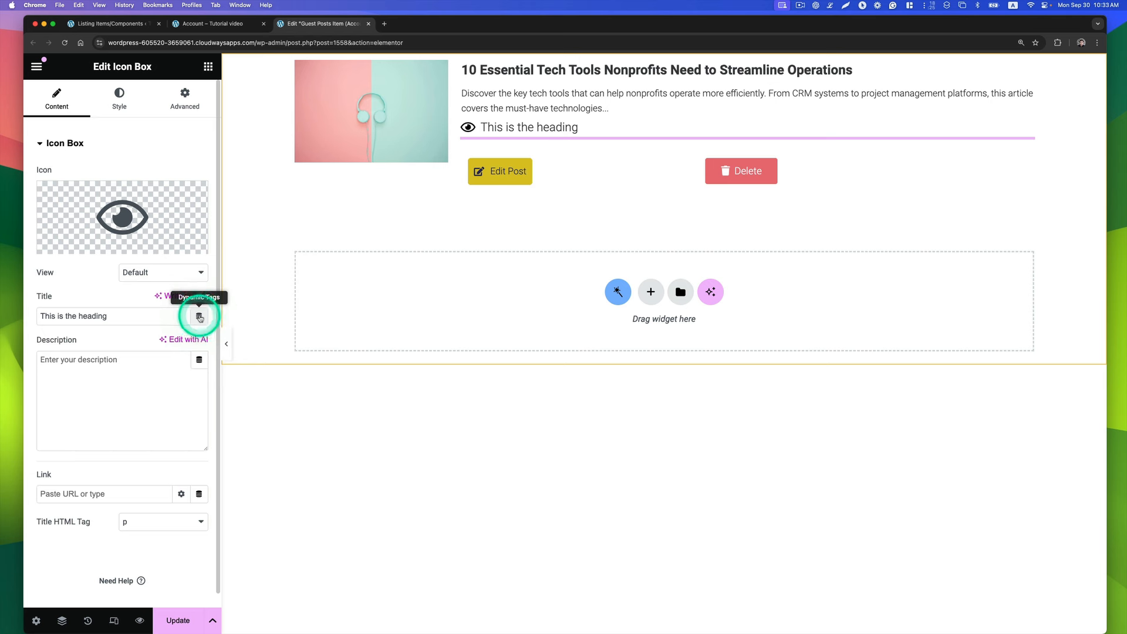
{"action": "left_click", "coordinate": [200, 318]}
{"action": "scroll", "coordinate": [131, 431], "scroll_direction": "down", "scroll_amount": 5}
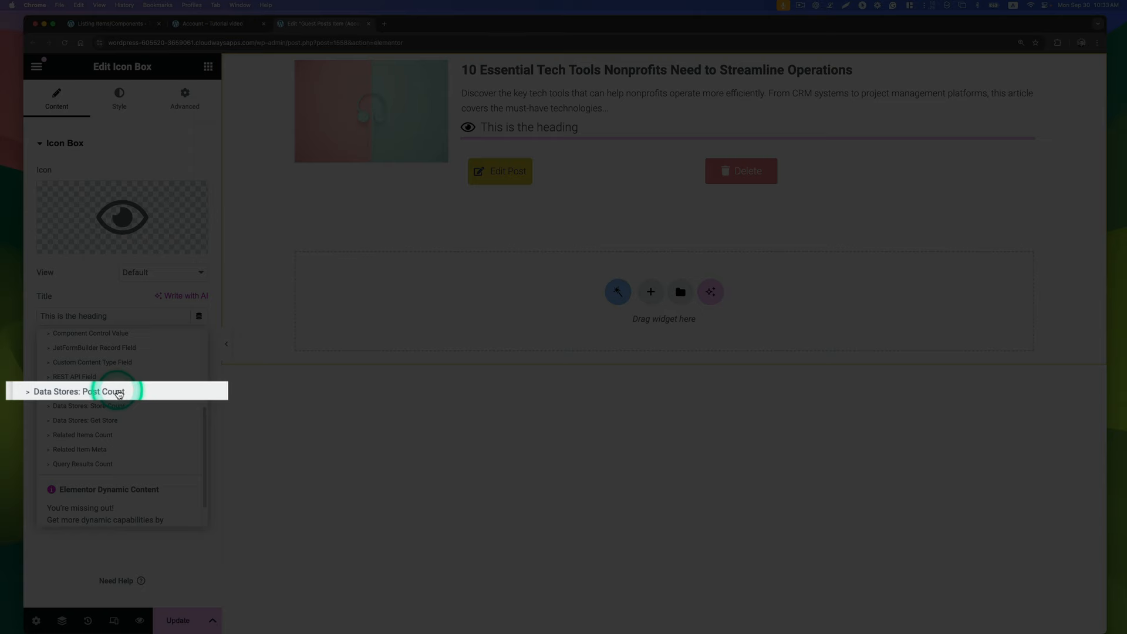
{"action": "left_click", "coordinate": [119, 392]}
{"action": "left_click", "coordinate": [147, 377]}
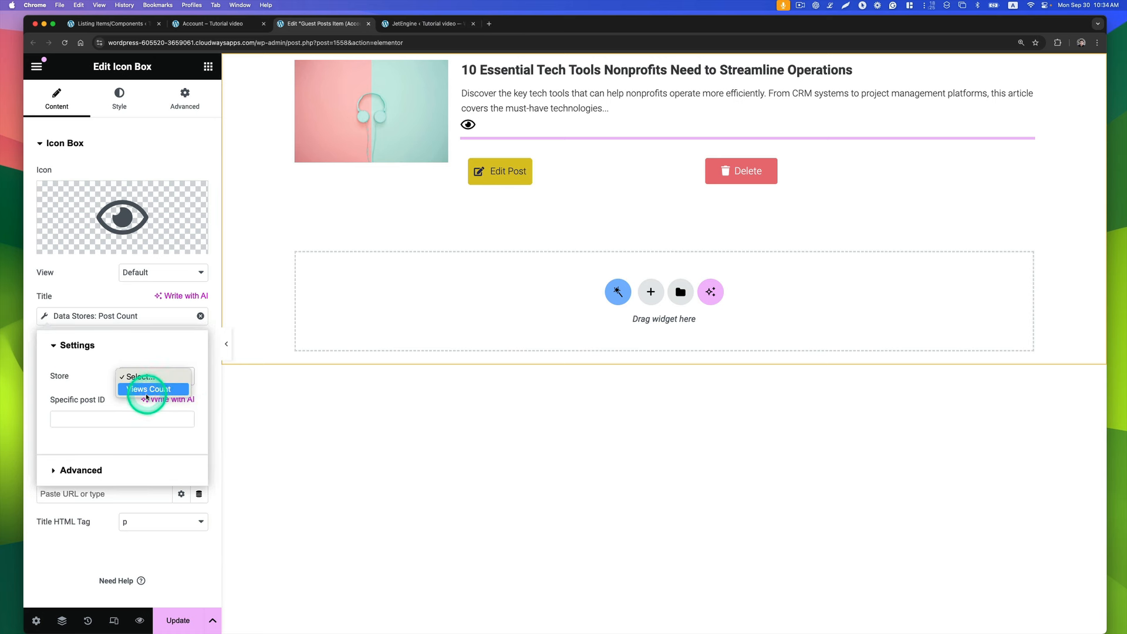
{"action": "left_click", "coordinate": [140, 392]}
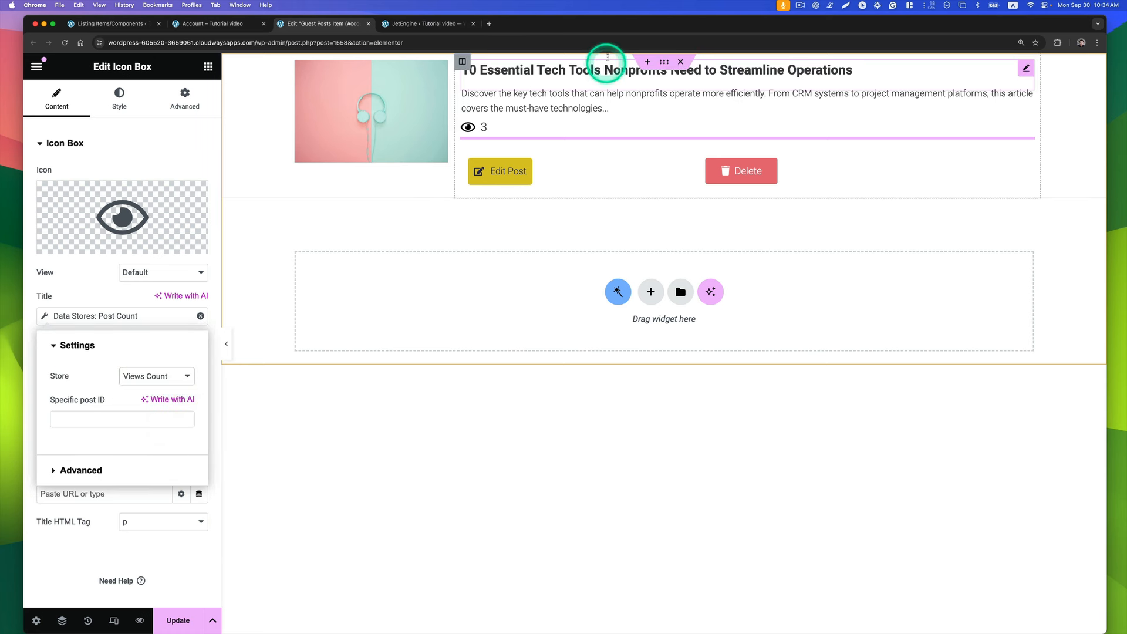
- Return to the JetEngine dashboard and show its list of data stores
{"action": "left_click", "coordinate": [442, 24]}
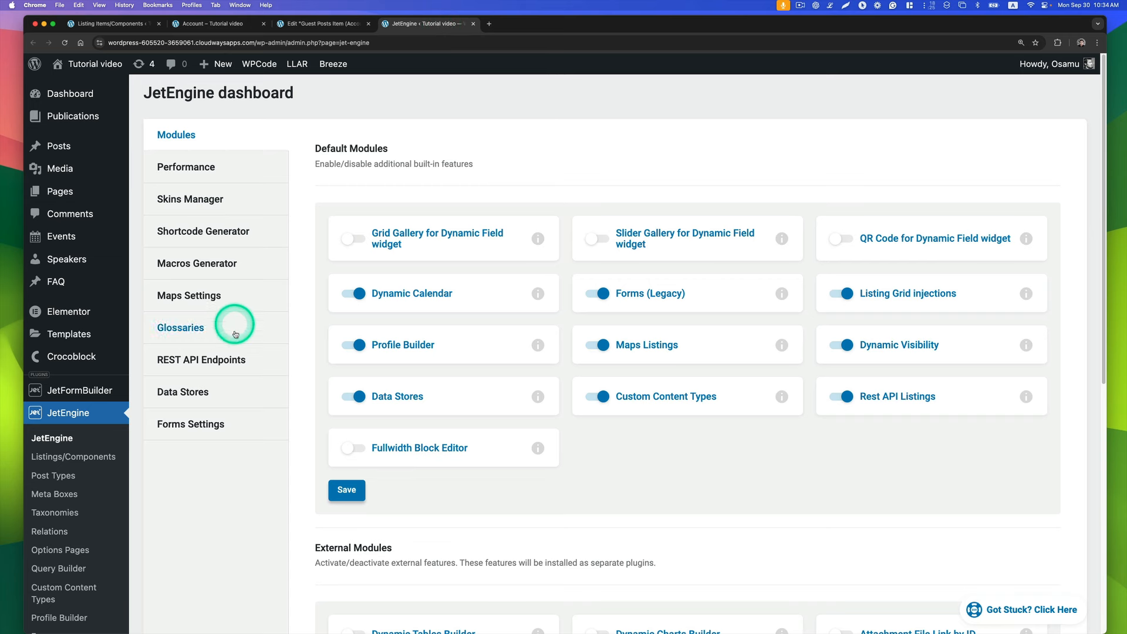
{"action": "left_click", "coordinate": [182, 393]}
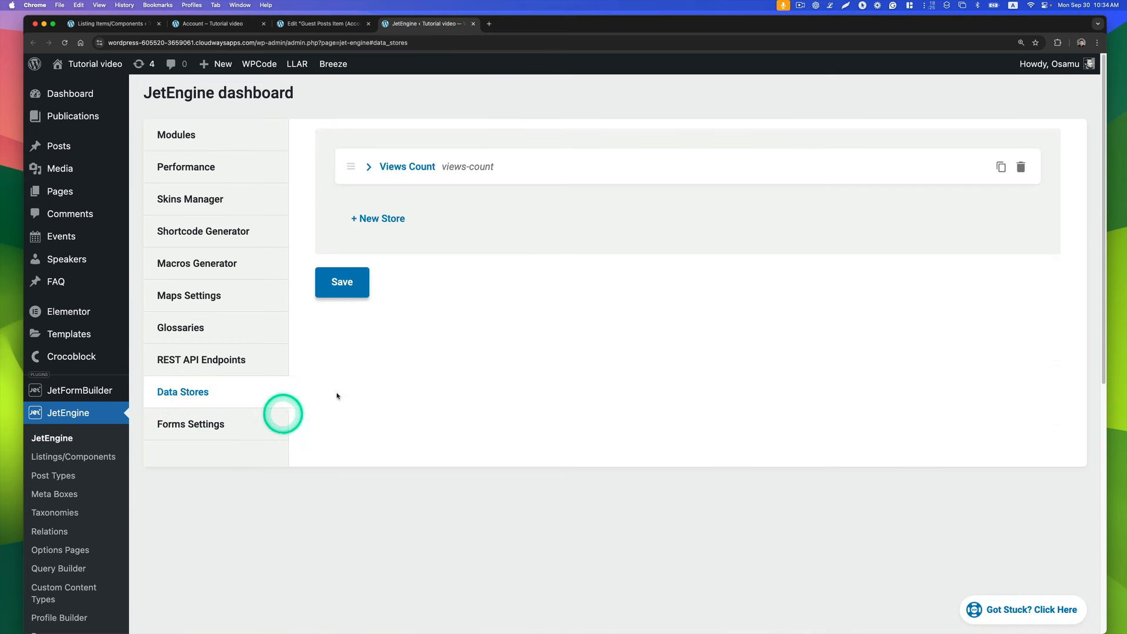
- Show the Views Count data store's settings in JetEngine, and return to the guest post listing item in Elementor
{"action": "left_click", "coordinate": [375, 168]}
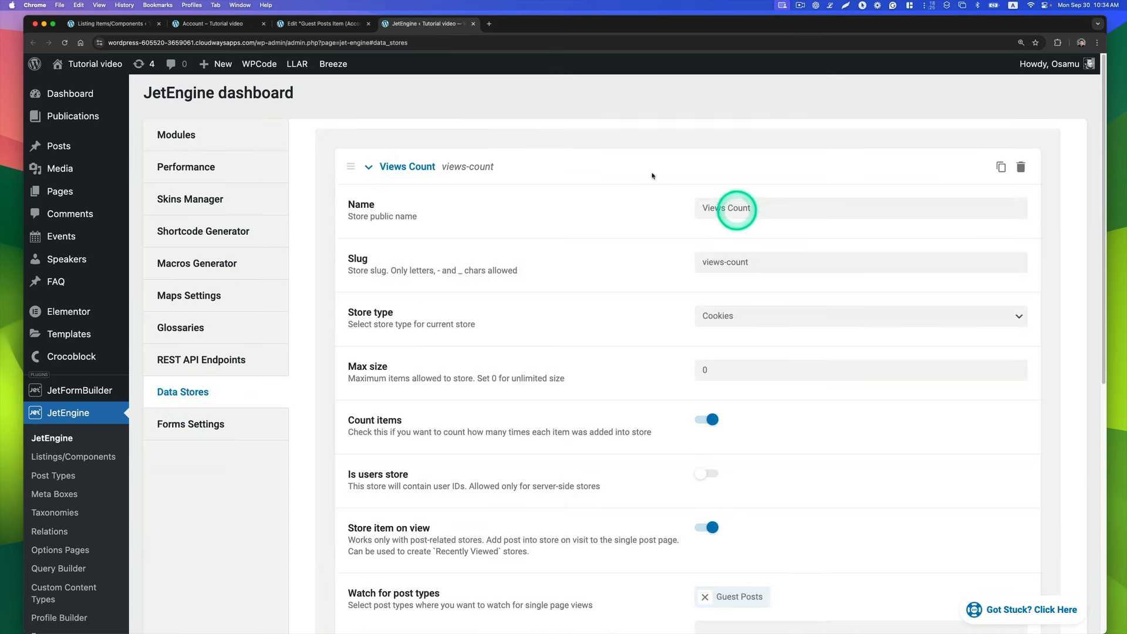
{"action": "left_click", "coordinate": [305, 24]}
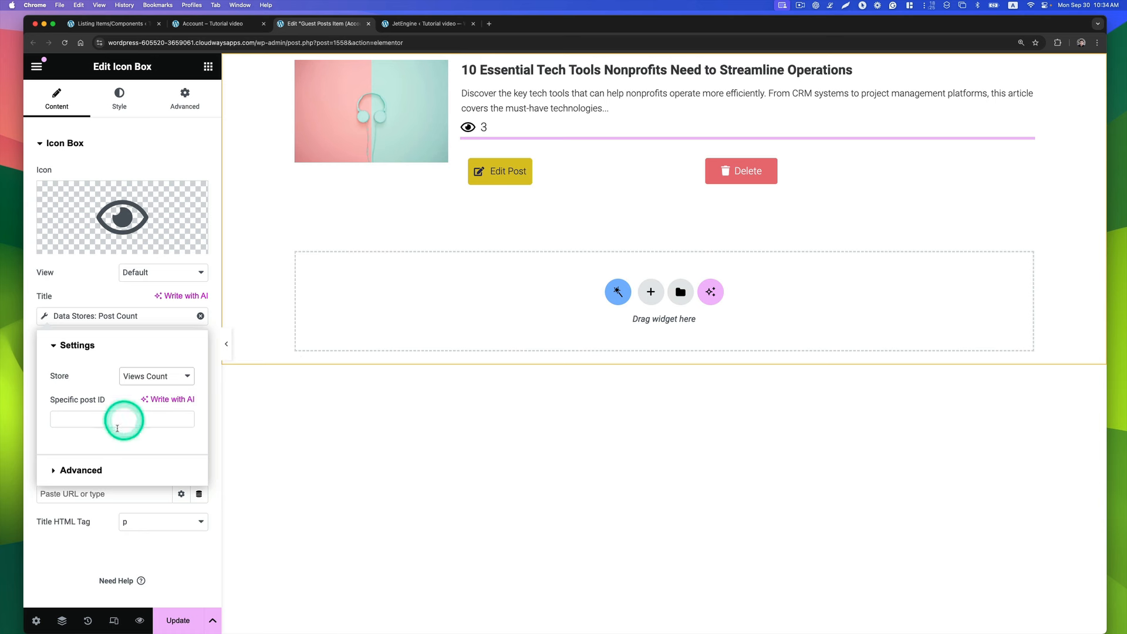
- Add "View Counts (" before and ")" after the Icon Box title's post count, and update the listing item
{"action": "left_click", "coordinate": [75, 469]}
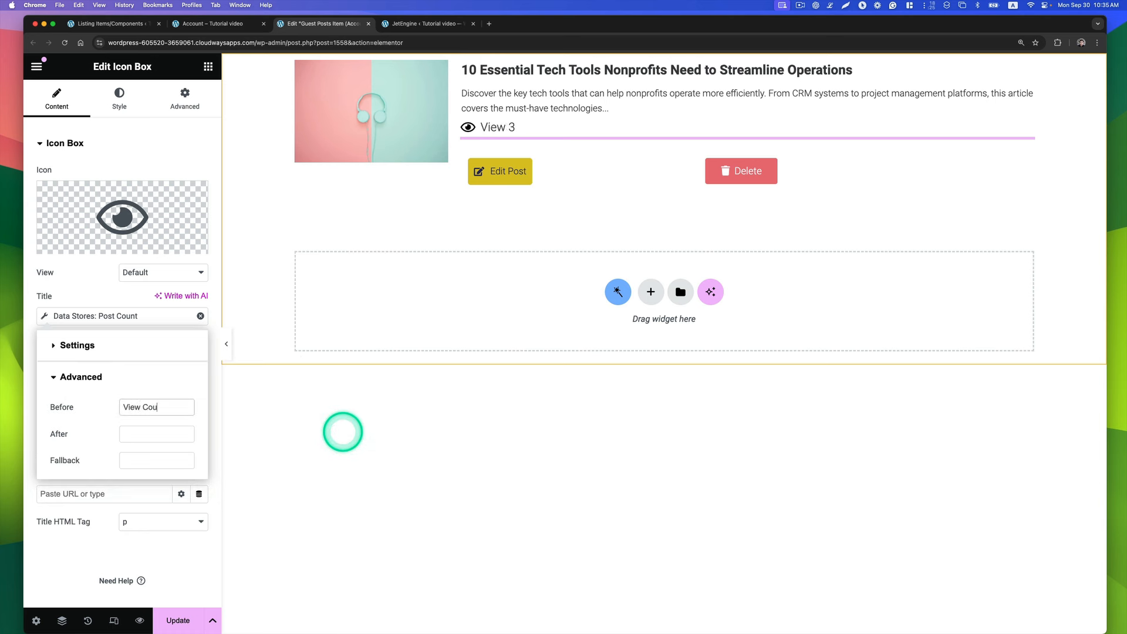
{"action": "left_click", "coordinate": [157, 408]}
{"action": "type", "text": "View Countrs"}
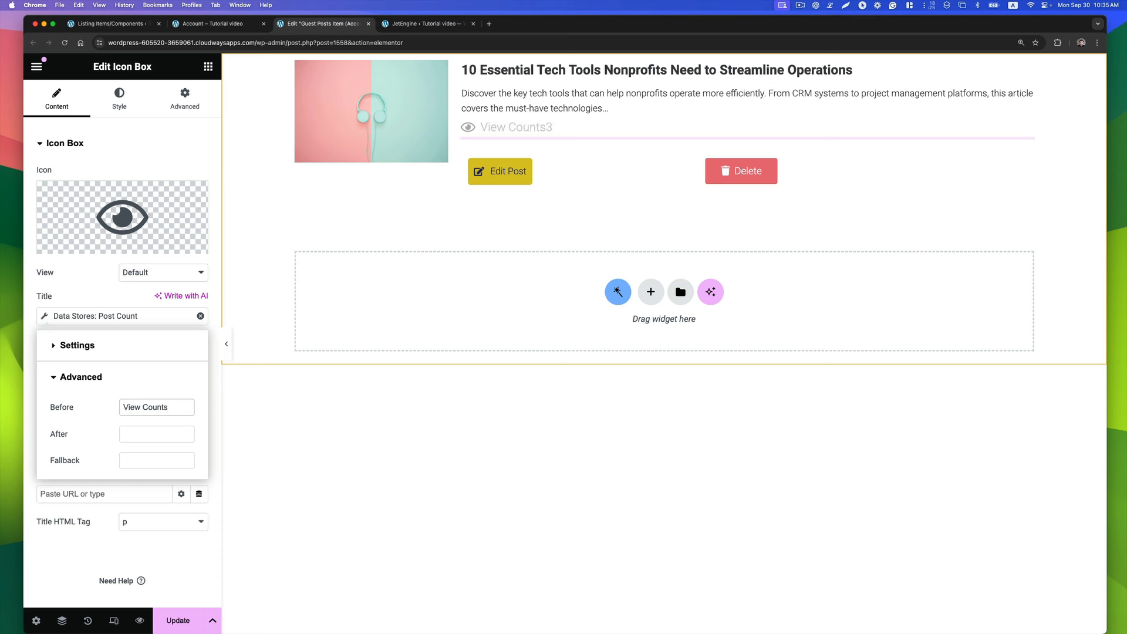
{"action": "left_click", "coordinate": [145, 439]}
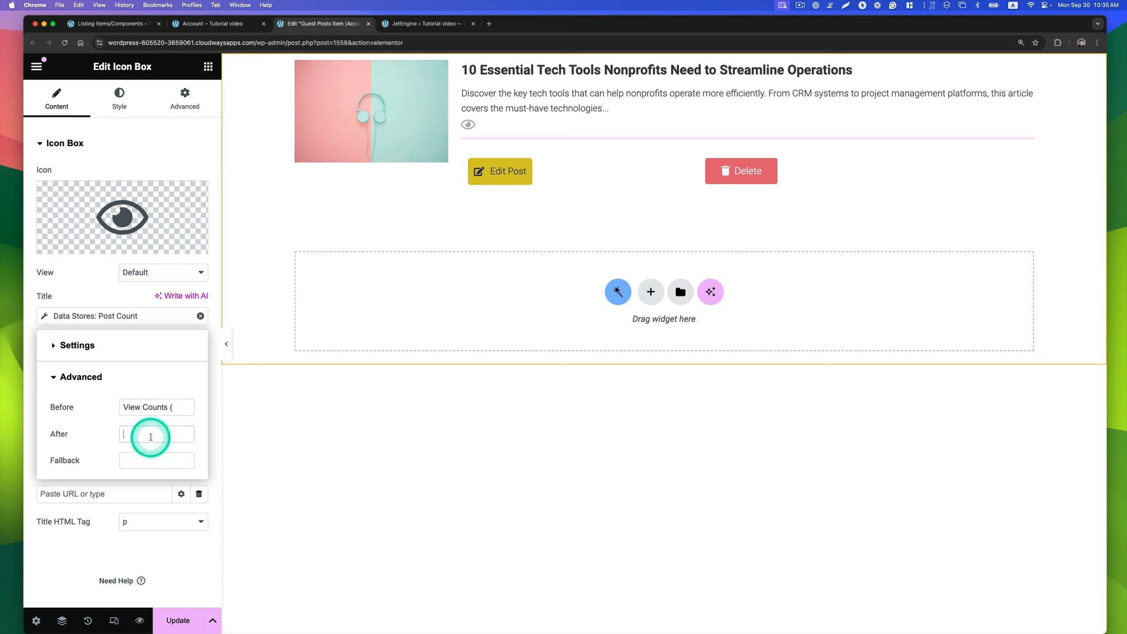
{"action": "type", "text": ")"}
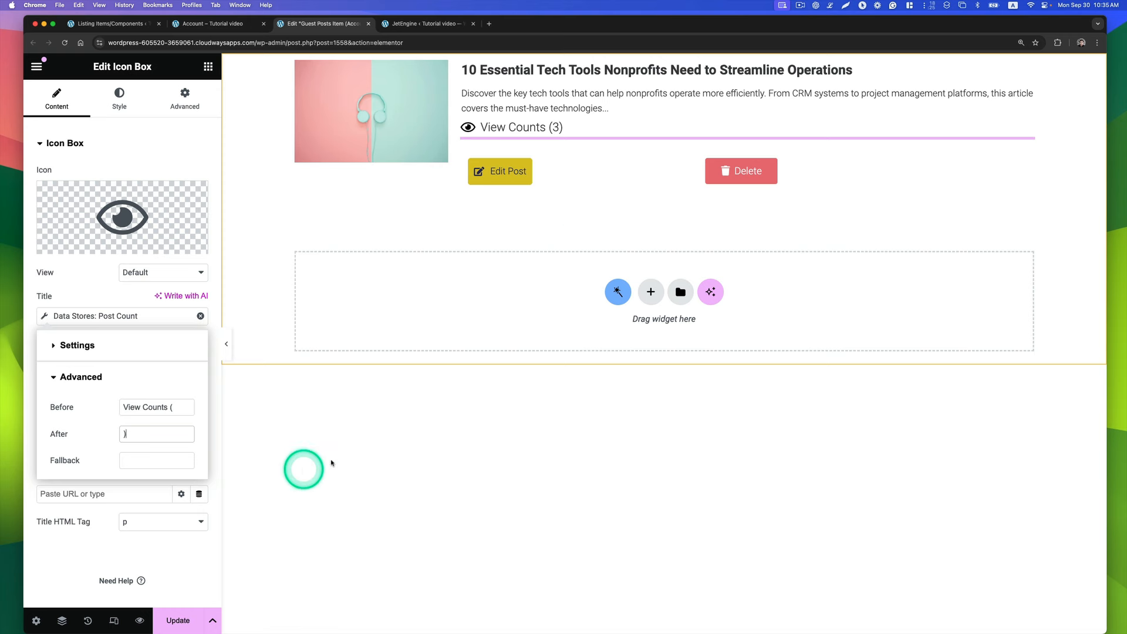
{"action": "left_click", "coordinate": [173, 618]}
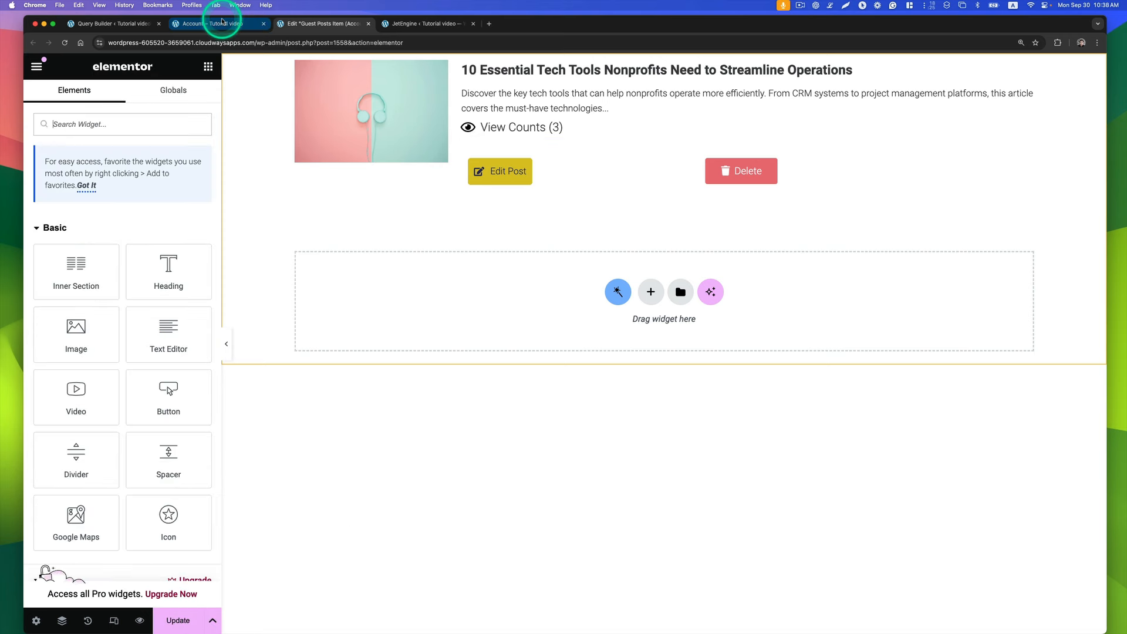
- Reload the All Posts account page on the front end and check the view counts under the posts
{"action": "left_click", "coordinate": [222, 23]}
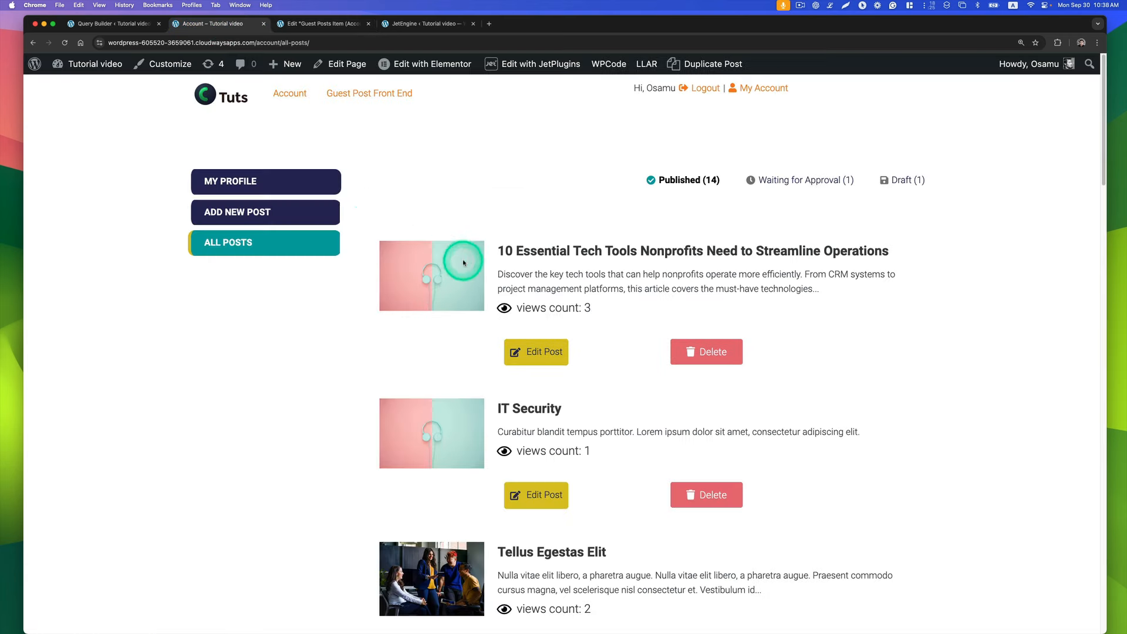
{"action": "left_click", "coordinate": [742, 446]}
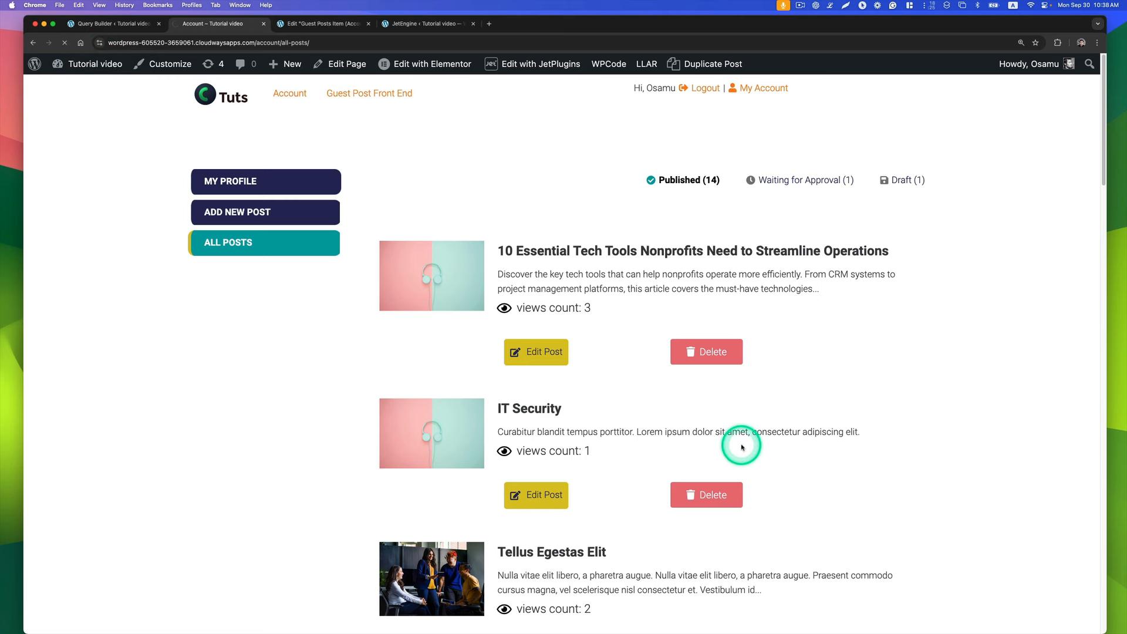
{"action": "scroll", "coordinate": [695, 477], "scroll_direction": "down", "scroll_amount": 4}
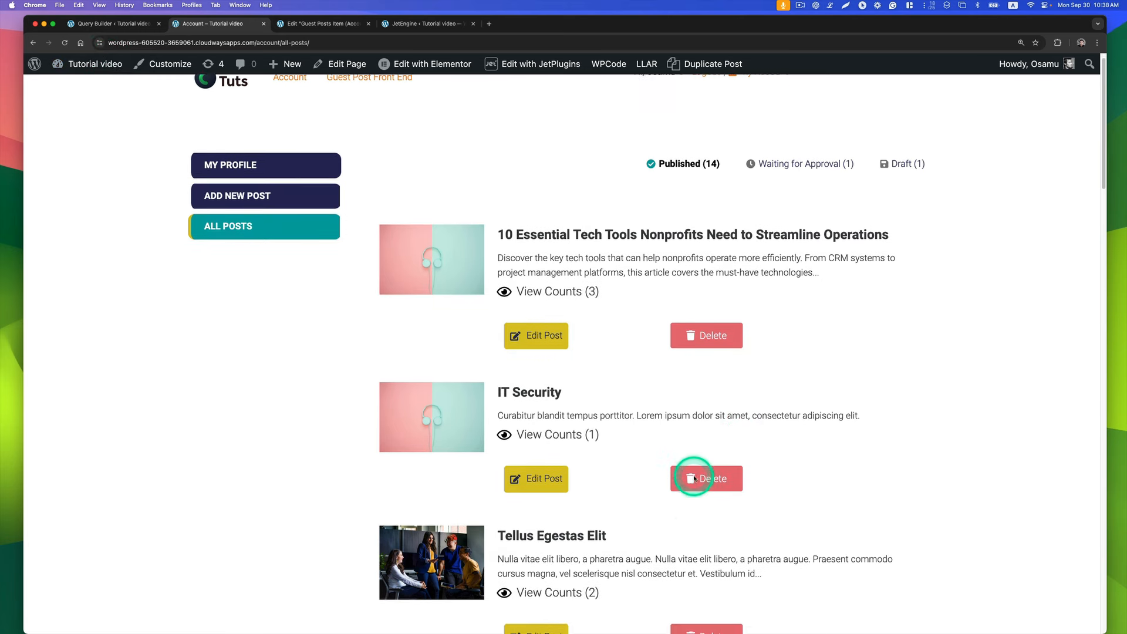
{"action": "scroll", "coordinate": [694, 478], "scroll_direction": "down", "scroll_amount": 3}
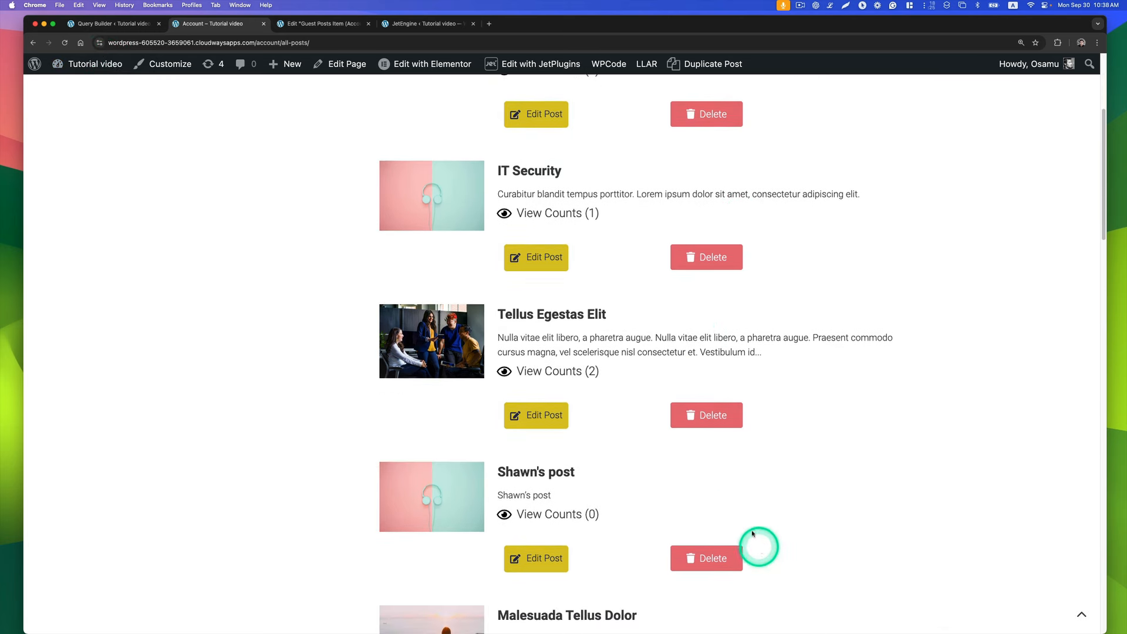
- Switch to the incognito browser window and open the first post in the second row of the Publications page in a new tab
{"action": "key", "text": "ctrl+Up"}
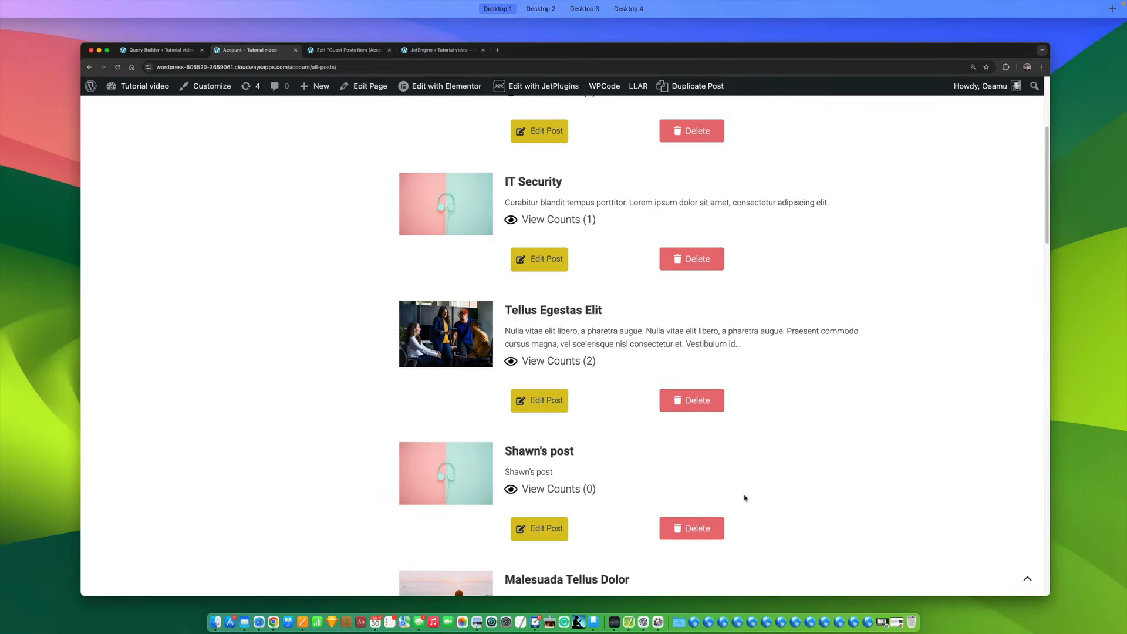
{"action": "left_click", "coordinate": [876, 477]}
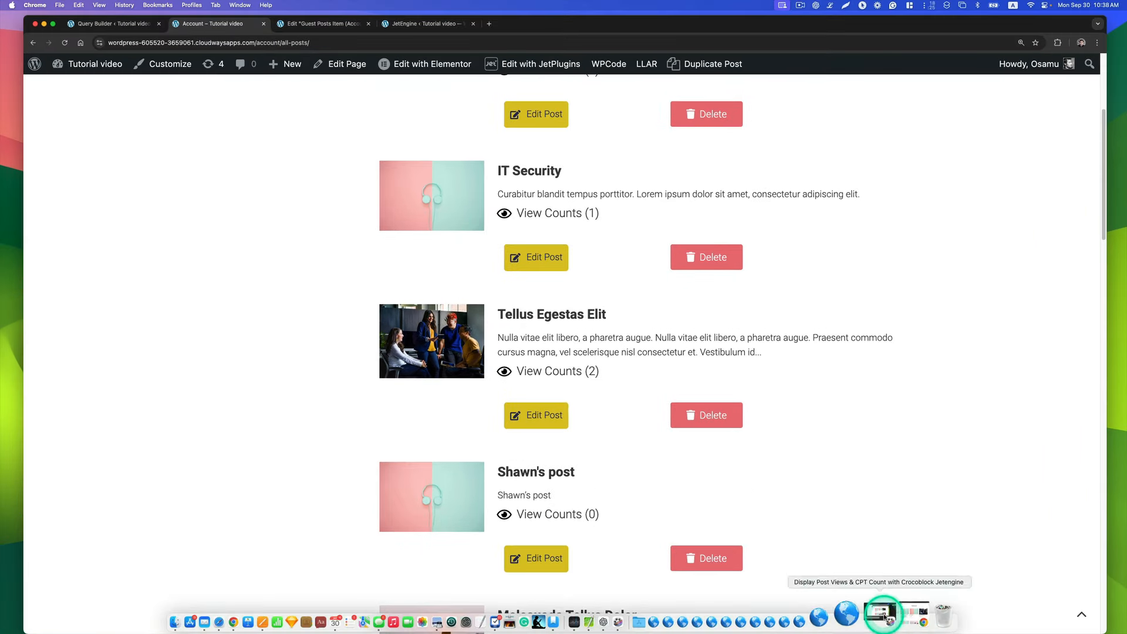
{"action": "left_click", "coordinate": [882, 614]}
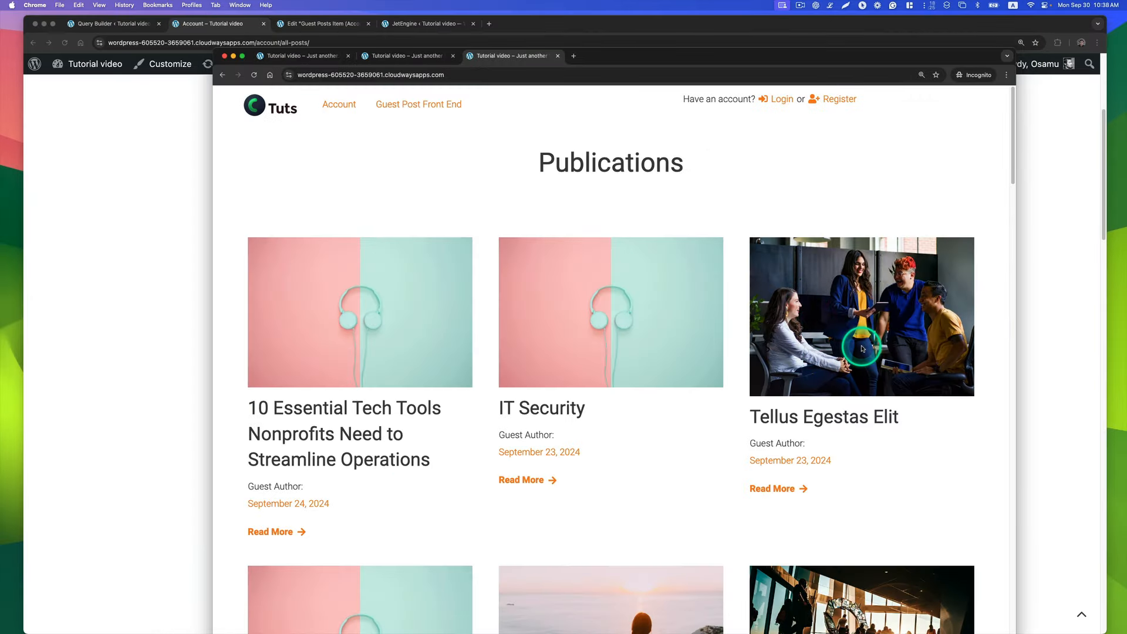
{"action": "scroll", "coordinate": [862, 348], "scroll_direction": "down", "scroll_amount": 7}
{"action": "scroll", "coordinate": [865, 345], "scroll_direction": "down", "scroll_amount": 2}
{"action": "scroll", "coordinate": [850, 333], "scroll_direction": "up", "scroll_amount": 2}
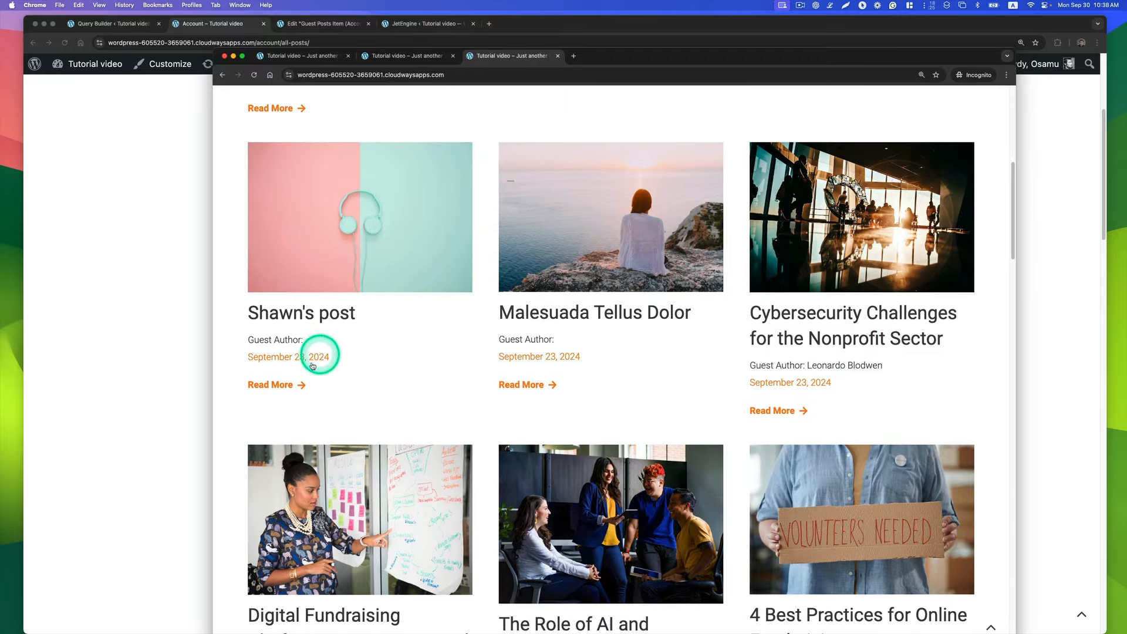
{"action": "left_click", "coordinate": [282, 385]}
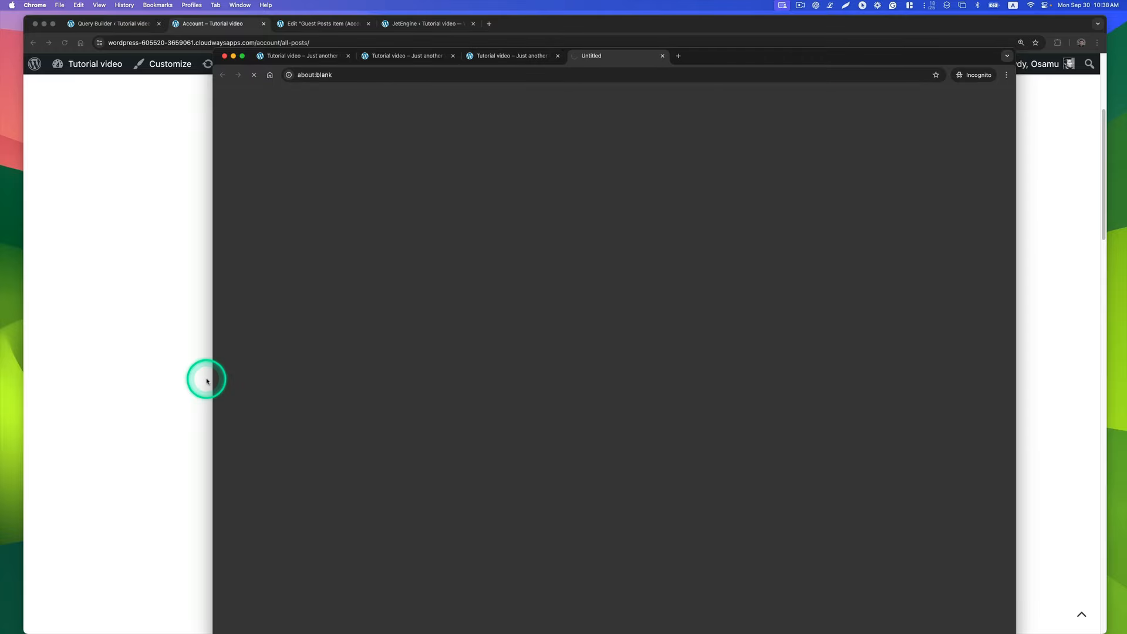
{"action": "scroll", "coordinate": [332, 428], "scroll_direction": "down", "scroll_amount": 3}
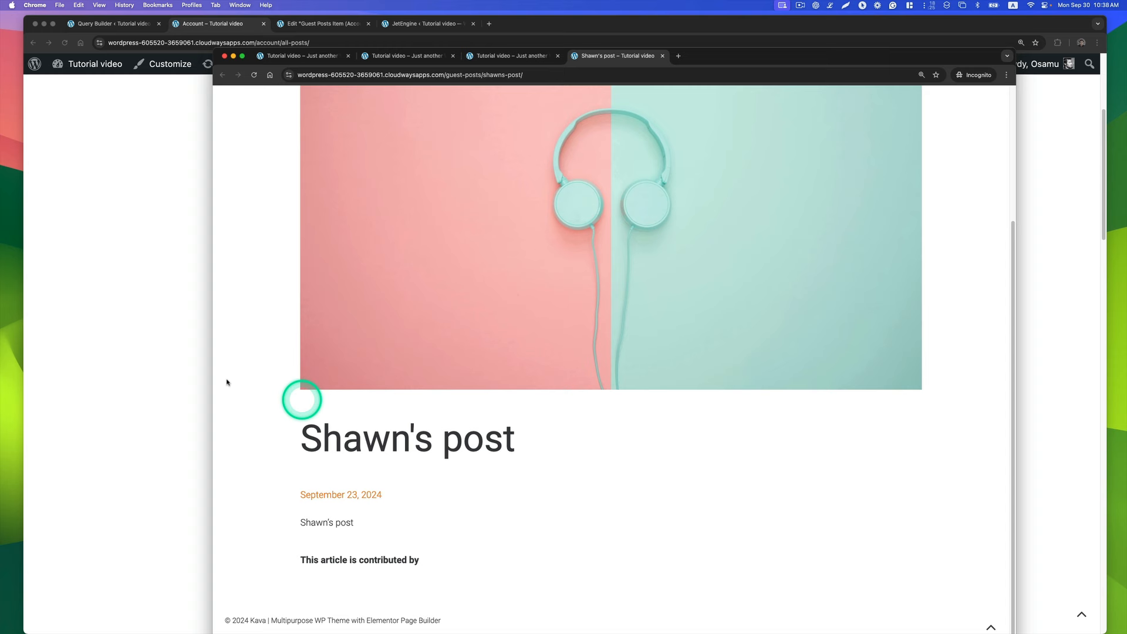
- Return to the All Posts account page, reload it, and check the view count of the post just visited
{"action": "left_click", "coordinate": [136, 323]}
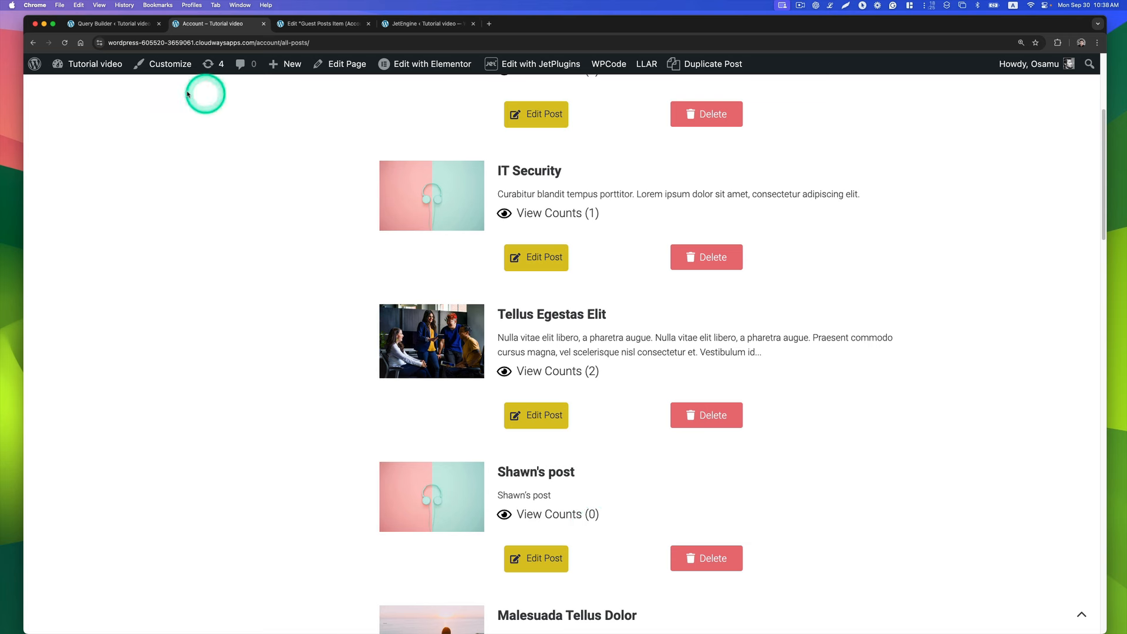
{"action": "left_click", "coordinate": [66, 44]}
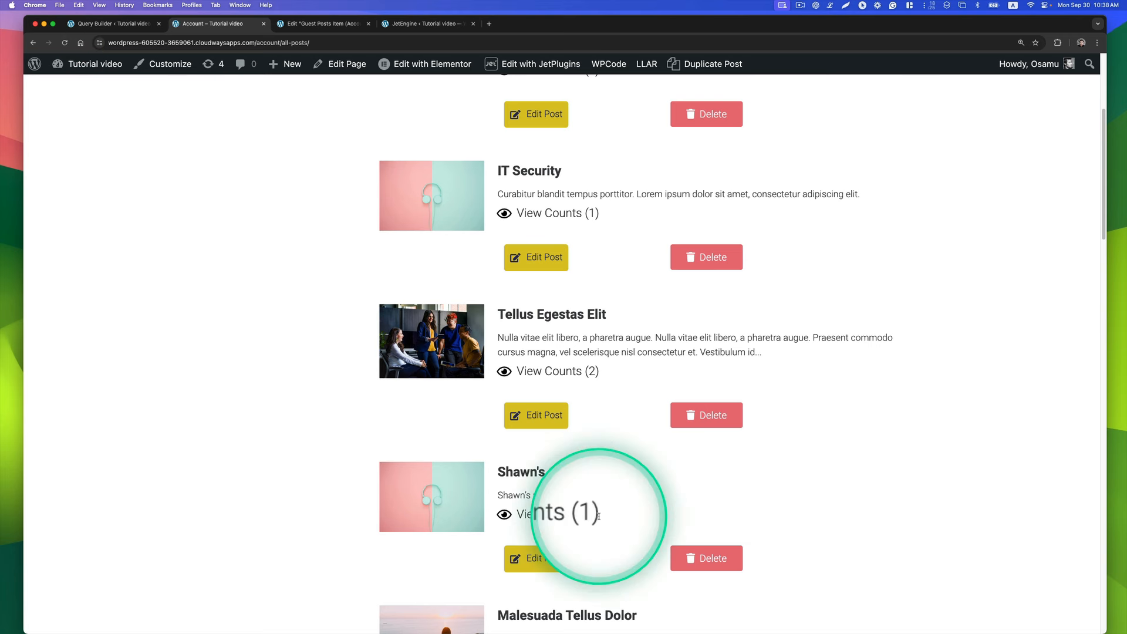
{"action": "scroll", "coordinate": [812, 328], "scroll_direction": "up", "scroll_amount": 3}
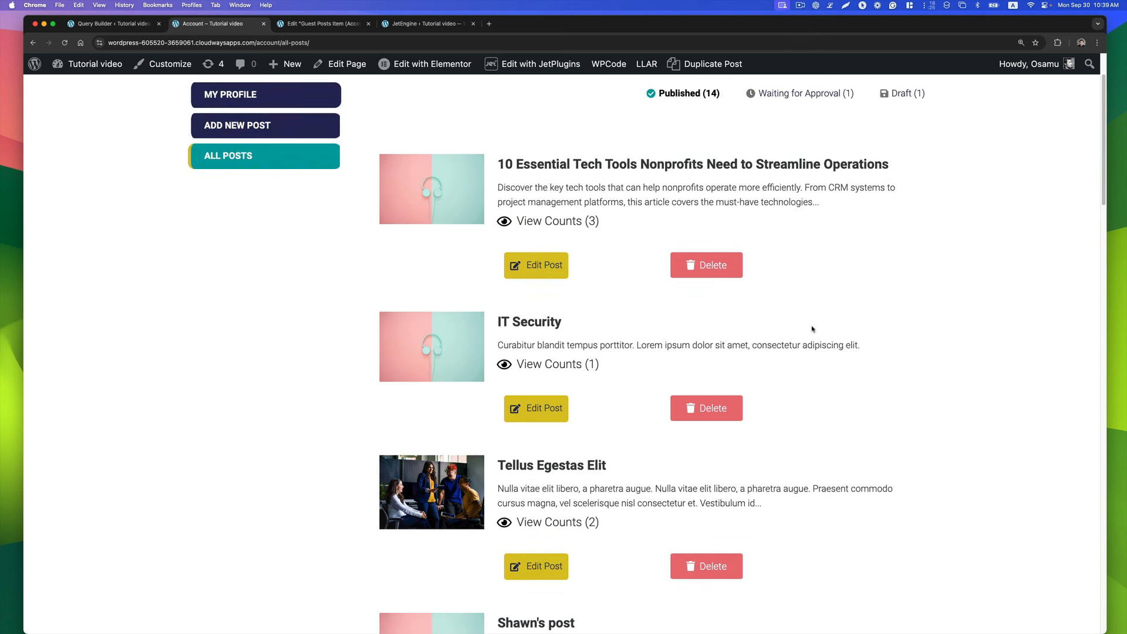